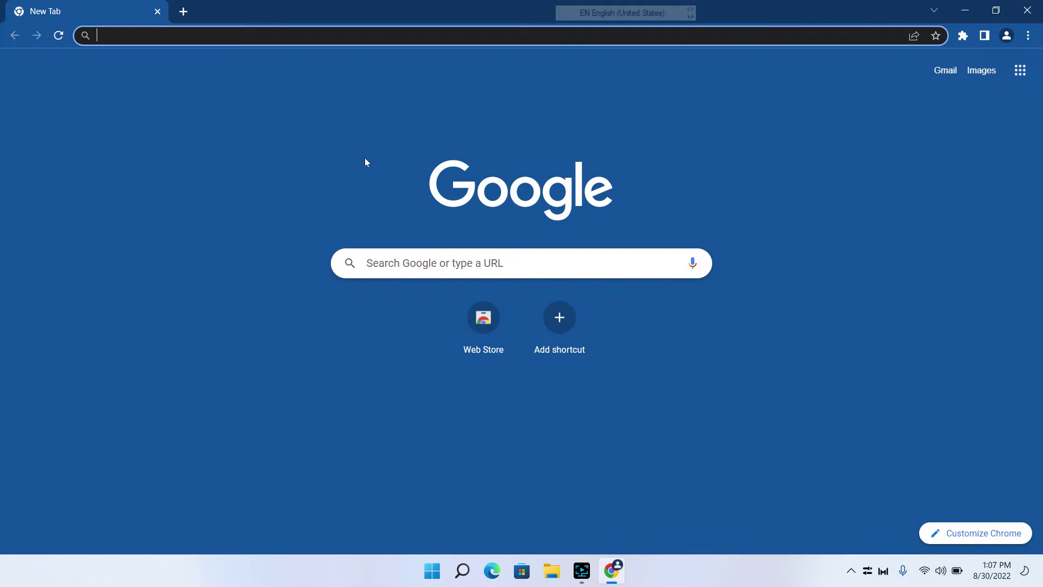
type("www.fa")
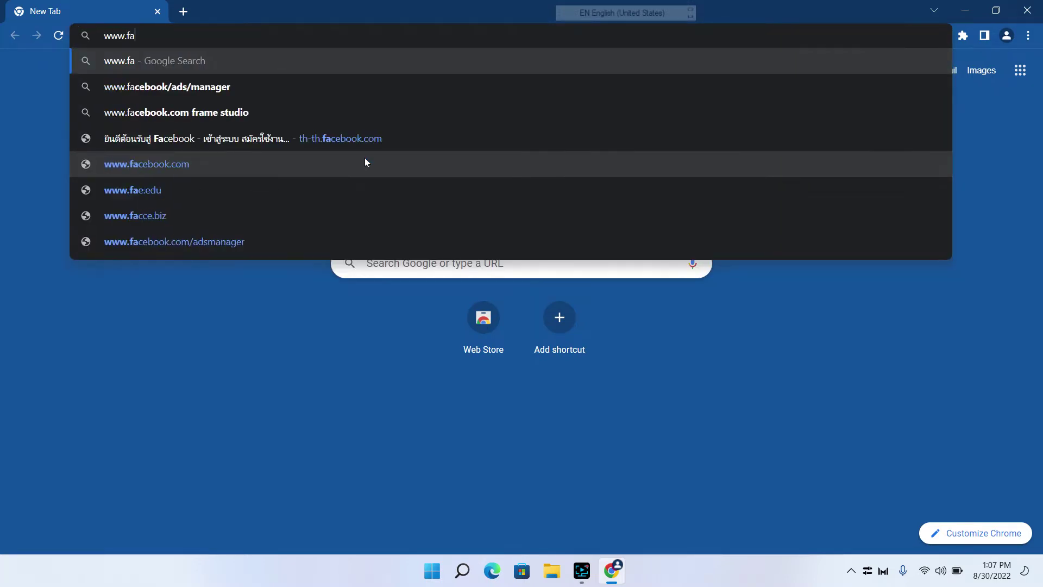
type("cebook.com")
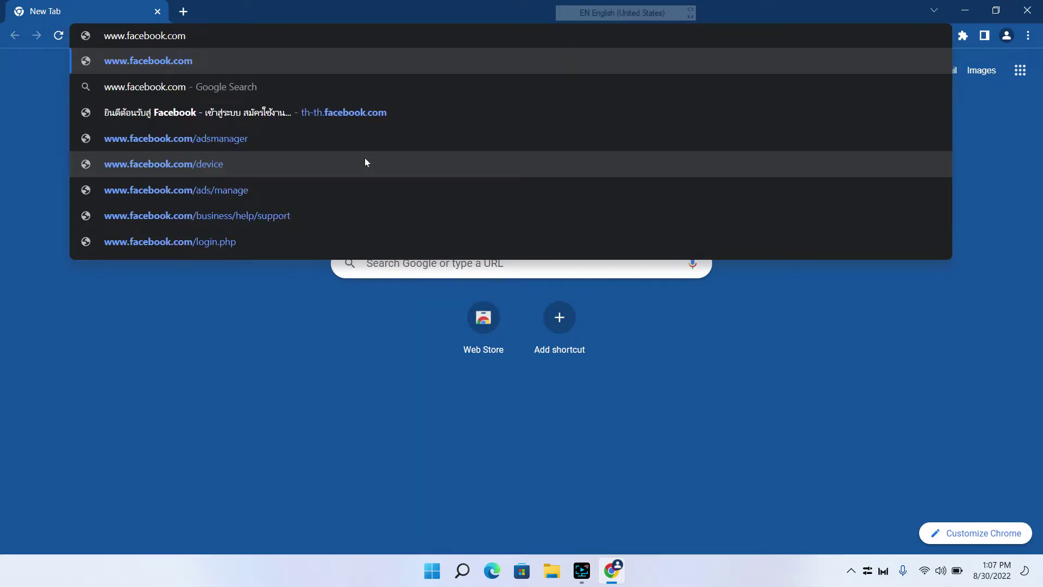
key("Return")
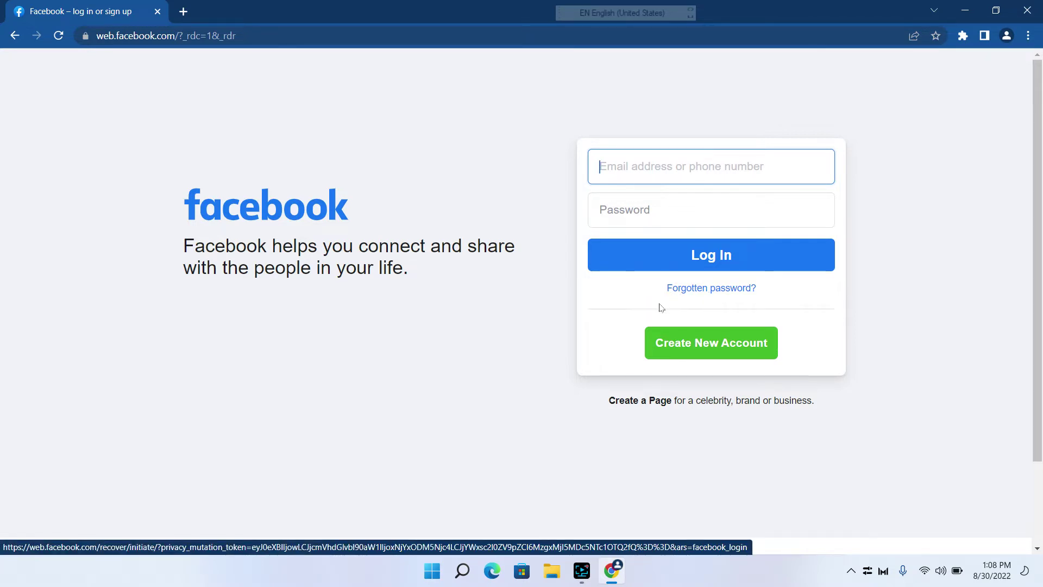
Start a new account, entering a name and the account e-mail address, then re-entering the e-mail.
left_click(687, 356)
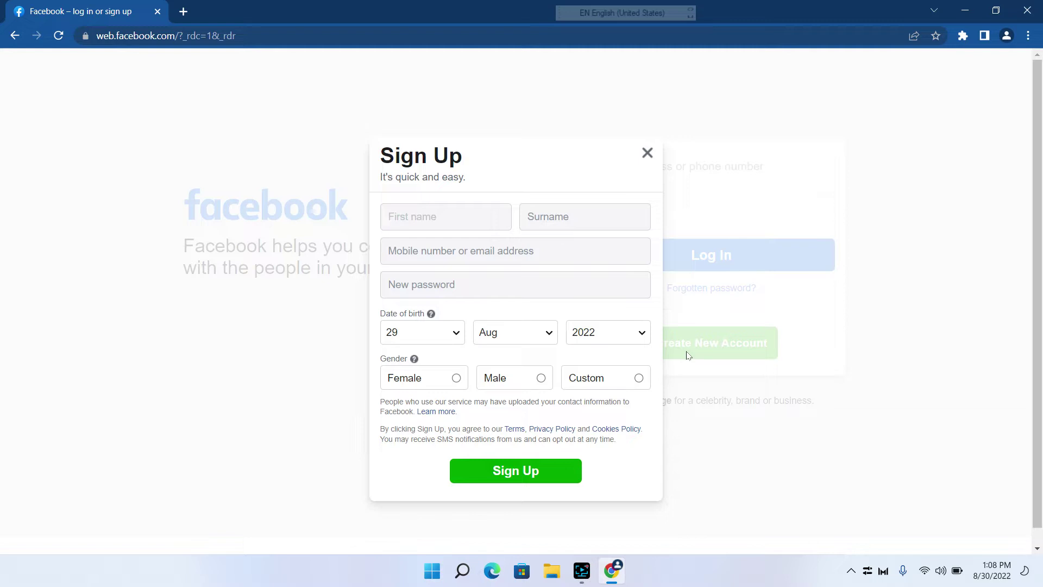
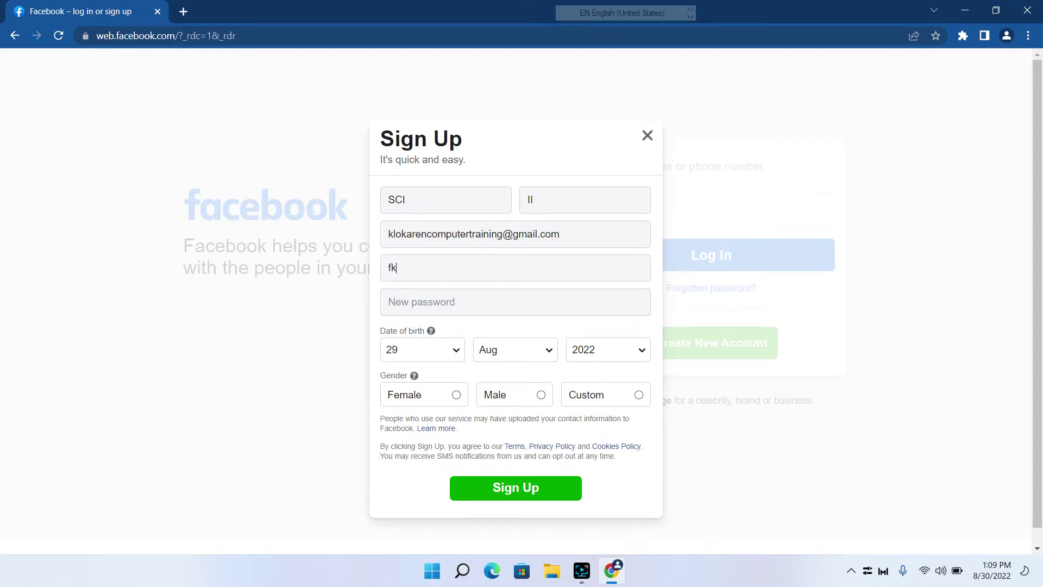
key("BackSpace")
key("BackSpace")
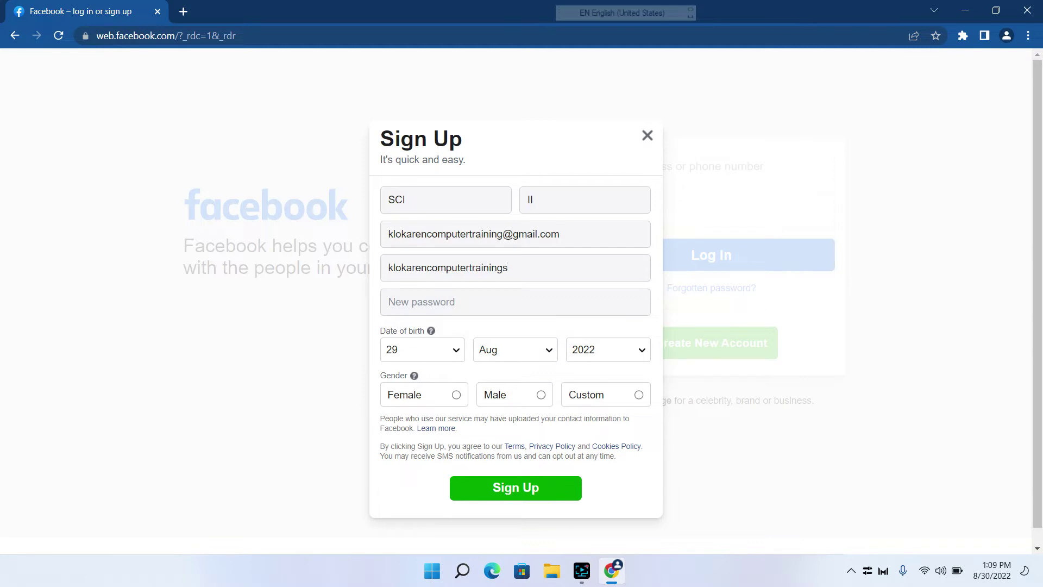
Enter the new account password, clearing and retyping it once.
type("••")
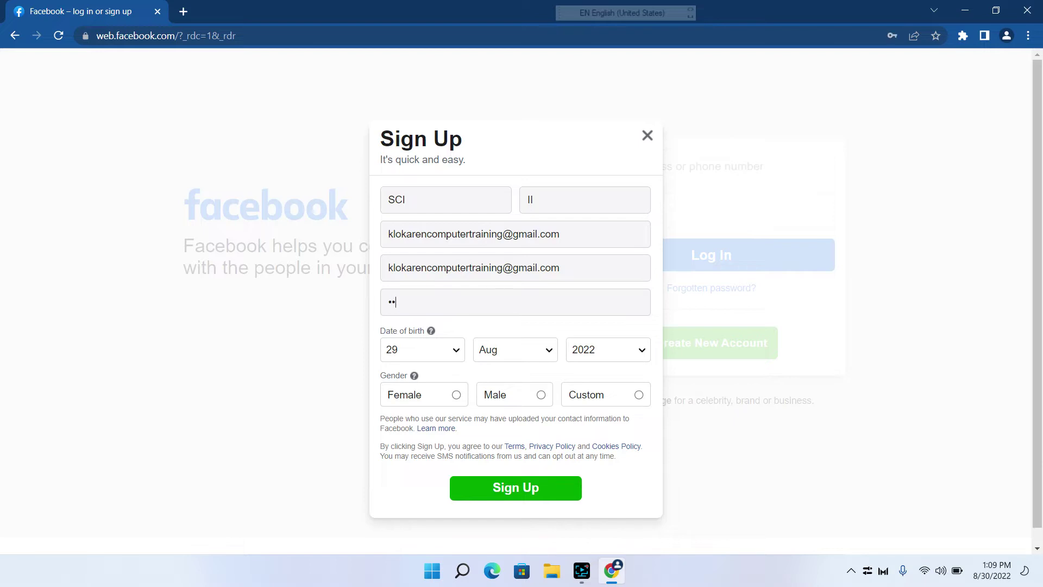
type("••••••")
key("BackSpace")
key("BackSpace")
key("BackSpace")
key("BackSpace")
key("BackSpace")
key("BackSpace")
key("BackSpace")
key("BackSpace")
type("••••••••")
Choose birth date 2 Sep 1988 and gender Male.
left_click(454, 351)
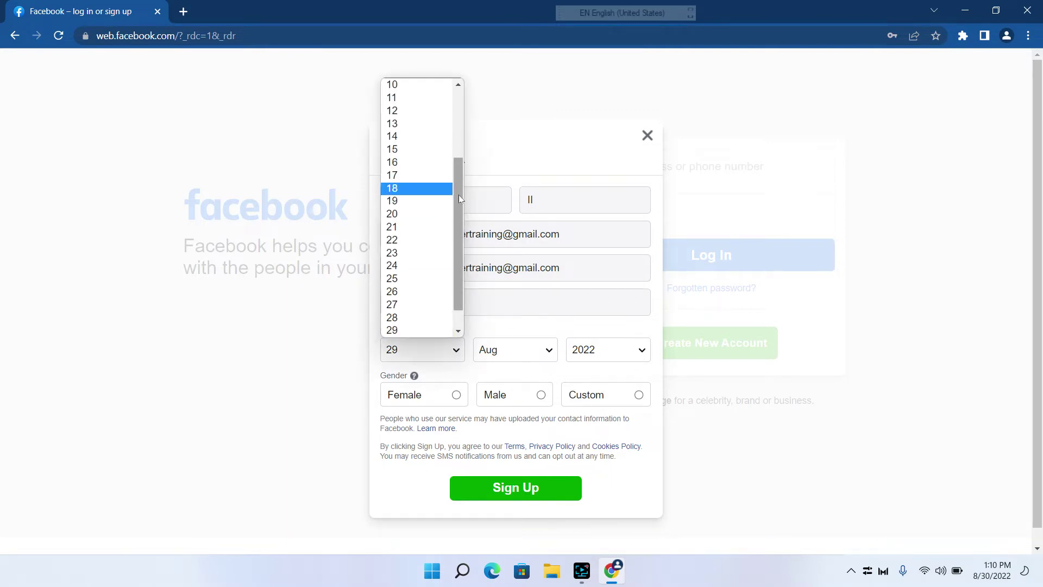
left_click_drag(458, 194, 465, 86)
left_click(419, 98)
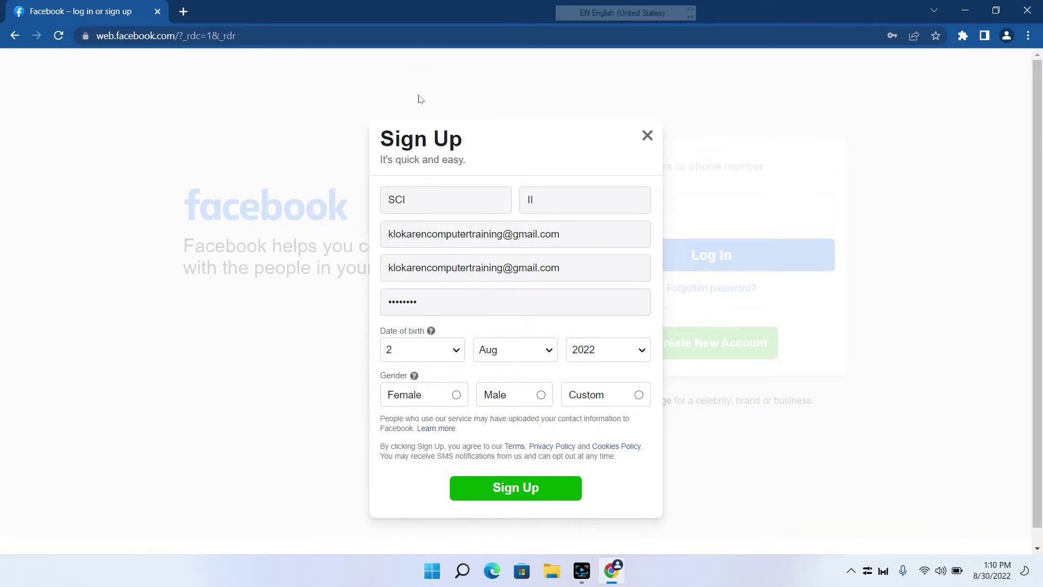
left_click(521, 351)
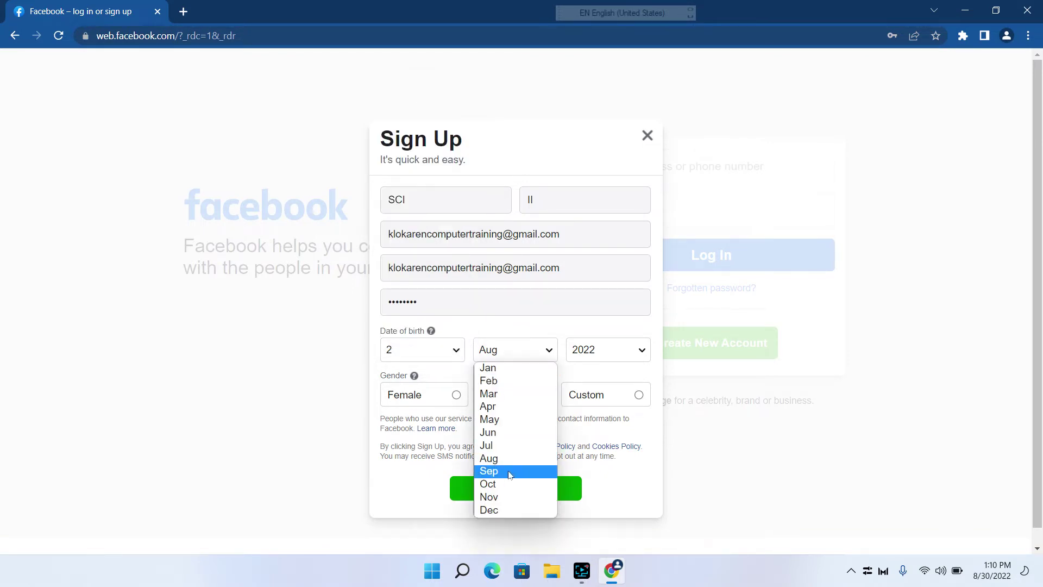
left_click(510, 473)
left_click(636, 359)
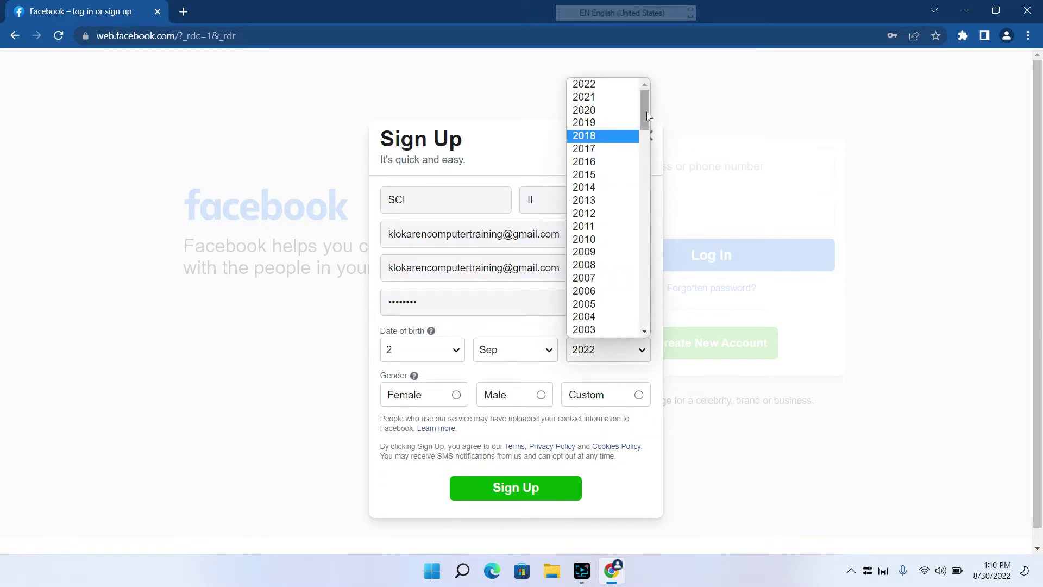
left_click_drag(647, 112, 643, 182)
left_click_drag(644, 187, 643, 179)
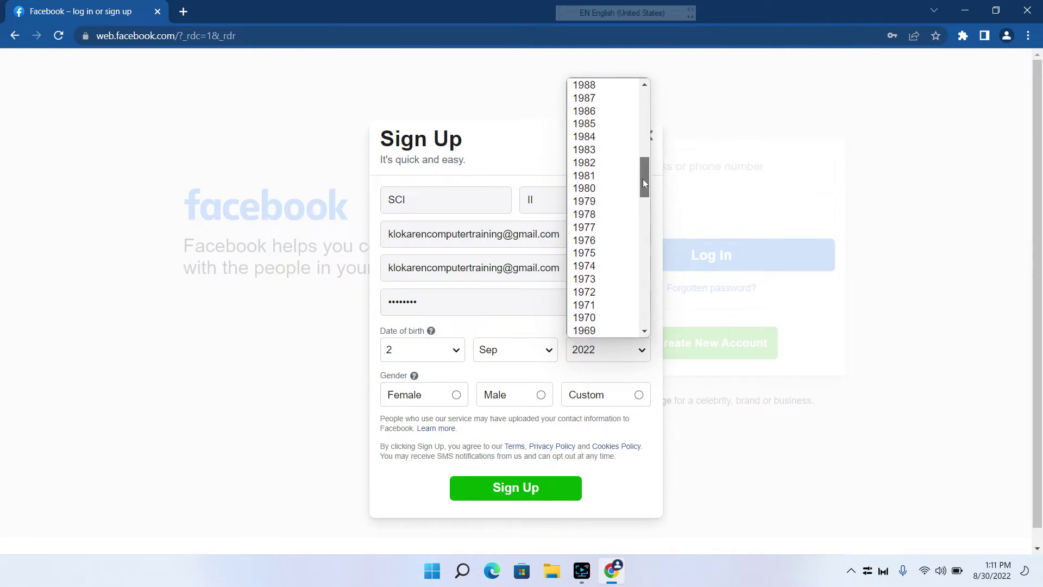
left_click(613, 85)
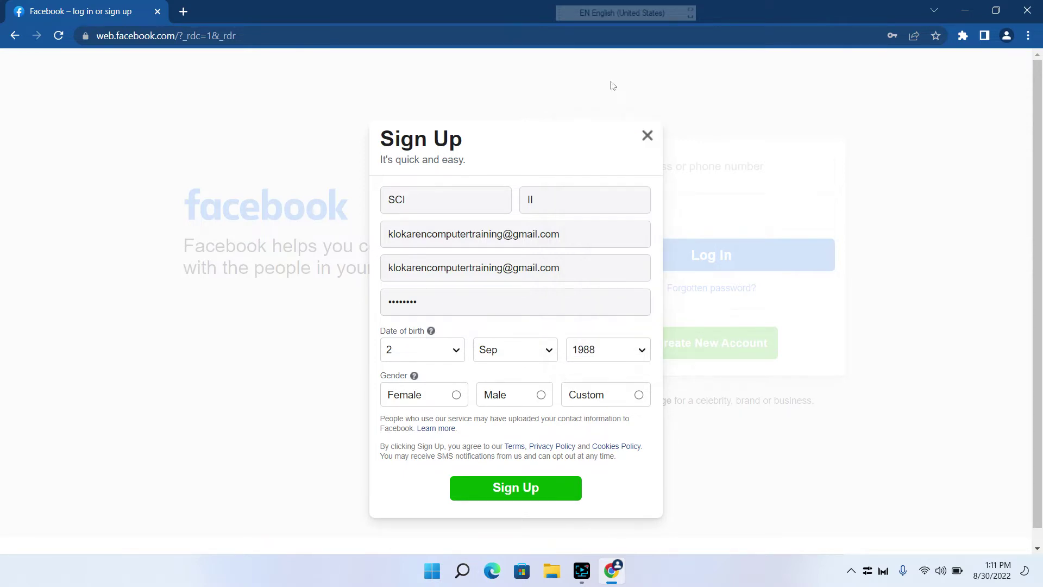
left_click(542, 396)
Submit the sign-up form, then select the rejected first name for replacement.
left_click(530, 488)
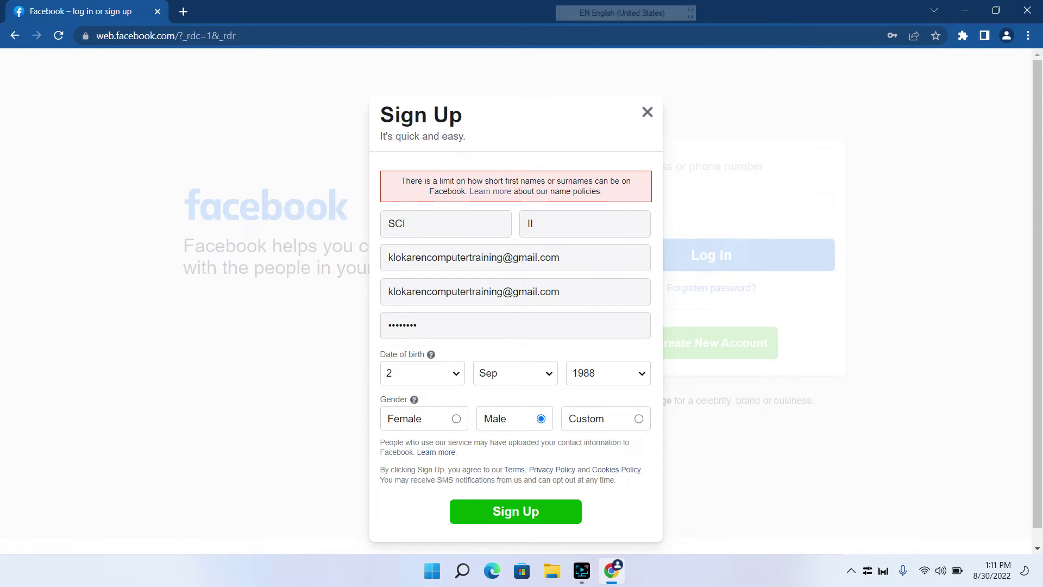
left_click_drag(410, 224, 367, 225)
Change the names to 'Computer' and 'Class' and resubmit the form.
key("super+plus")
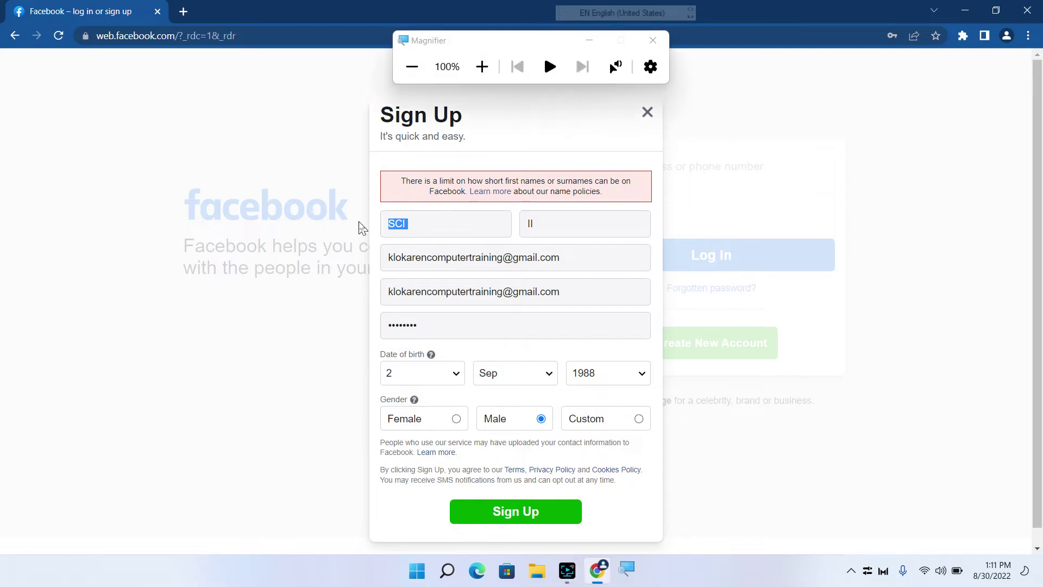
key("super+plus")
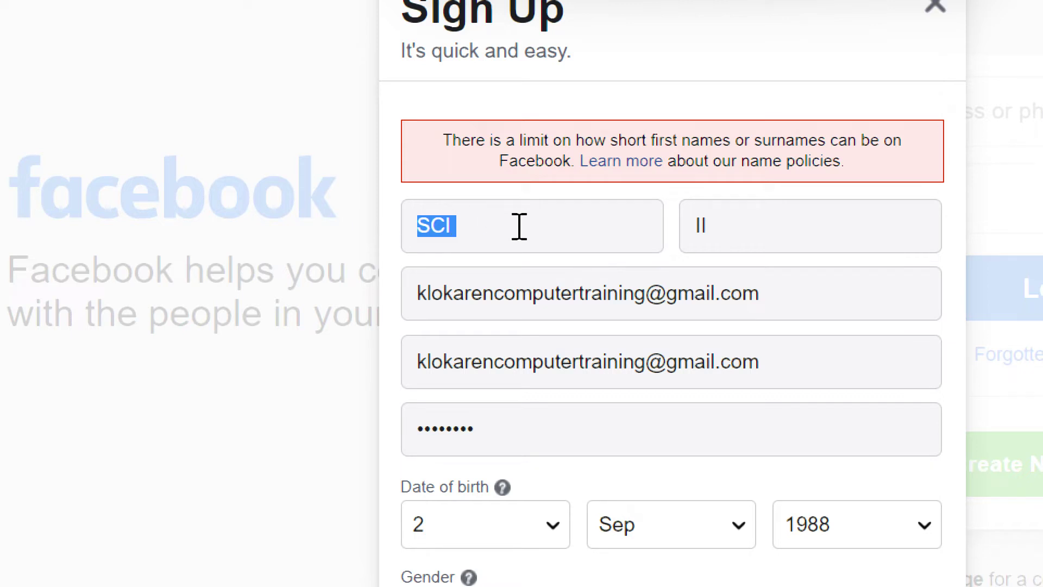
key("super+minus")
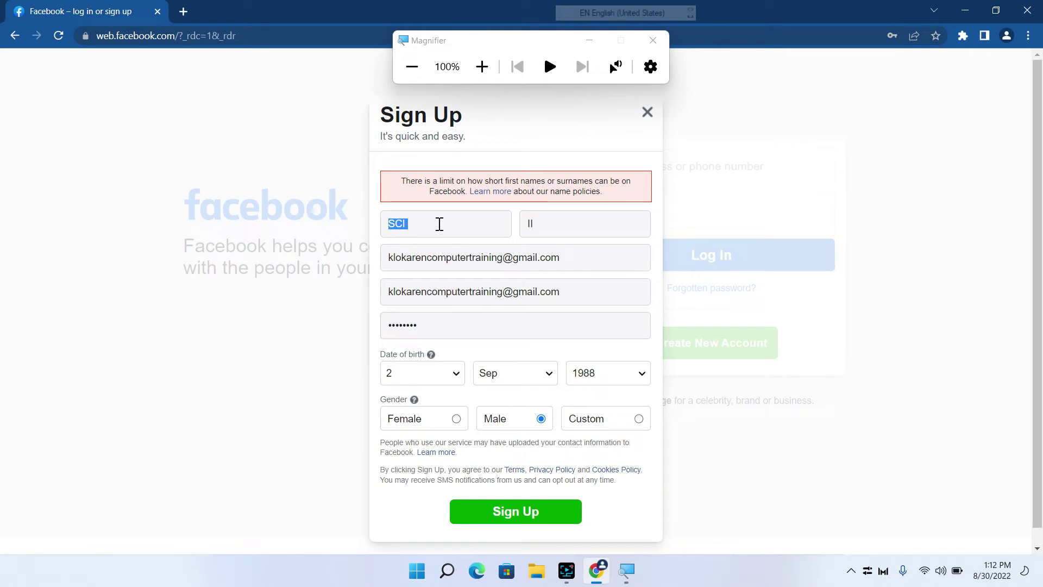
type("Computer")
key("Tab")
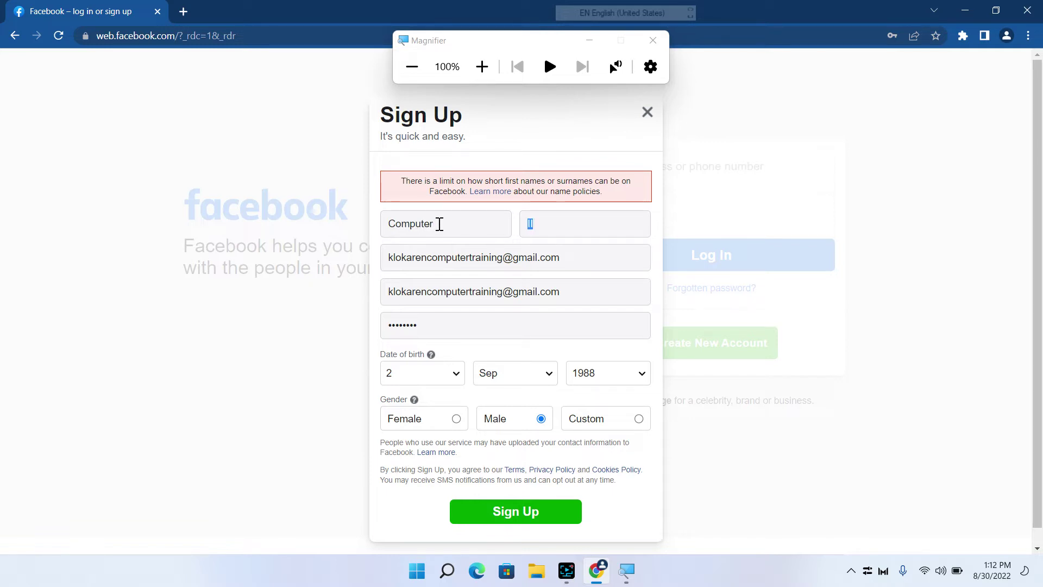
type("Class")
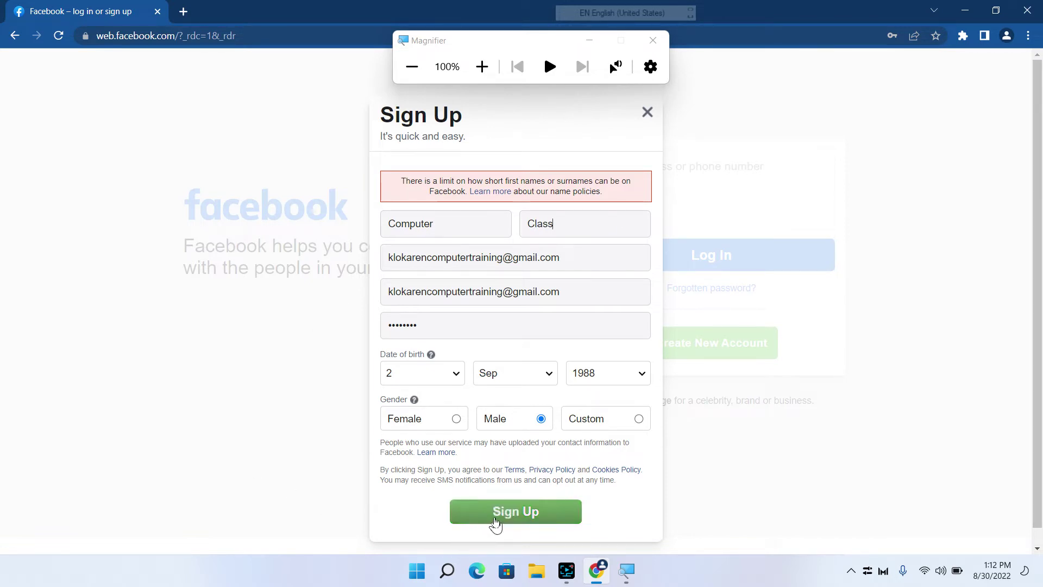
left_click(496, 521)
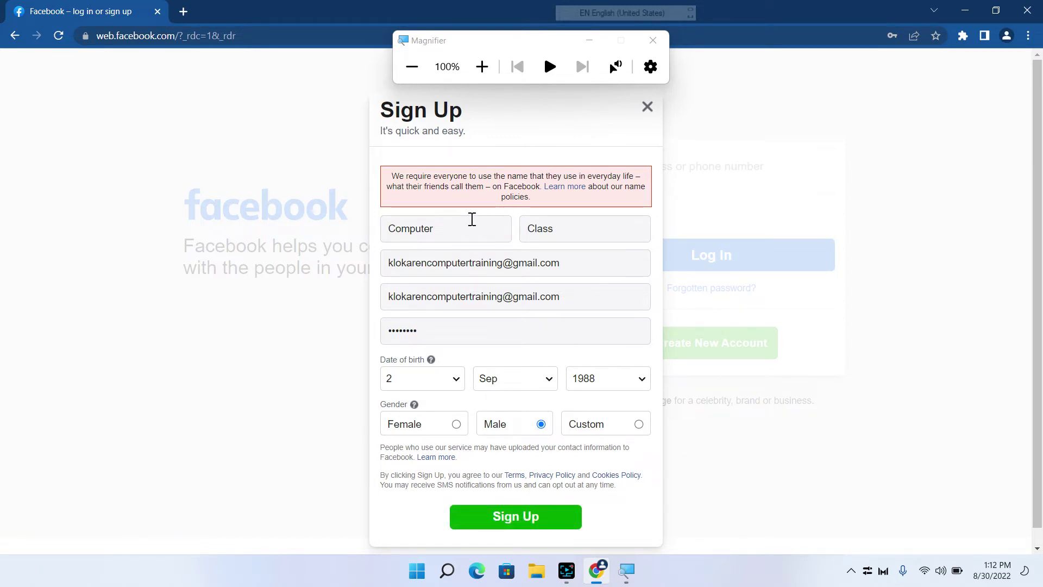
After the real-name warning, replace both name fields with a different first name and surname.
key("super+plus")
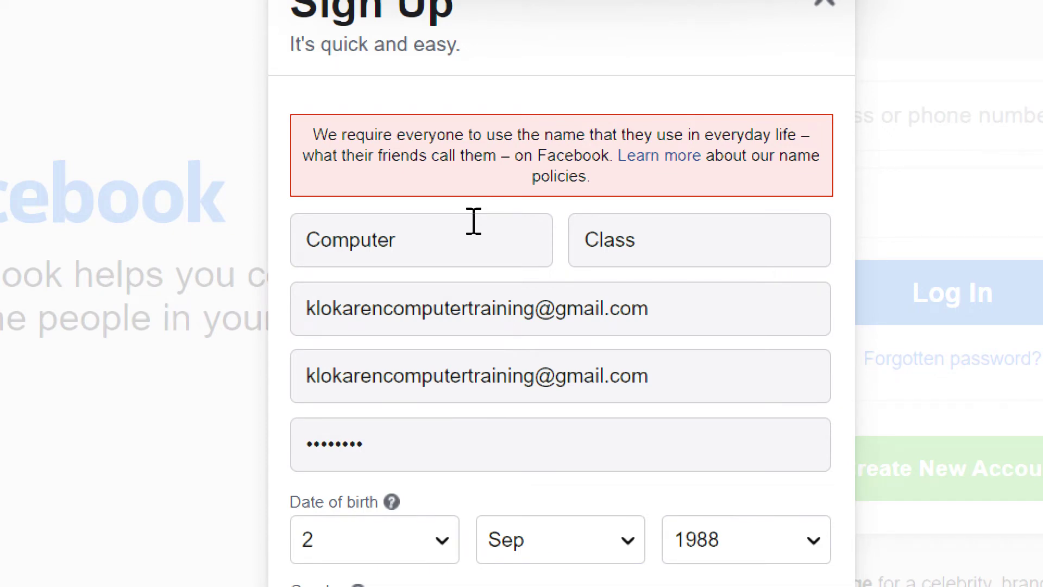
key("super+minus")
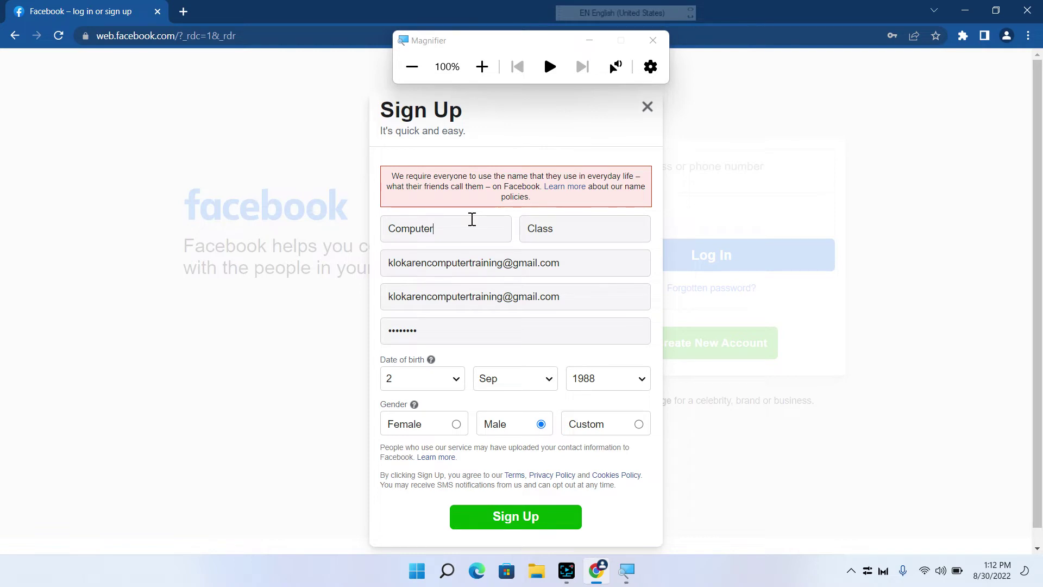
left_click_drag(473, 219, 328, 200)
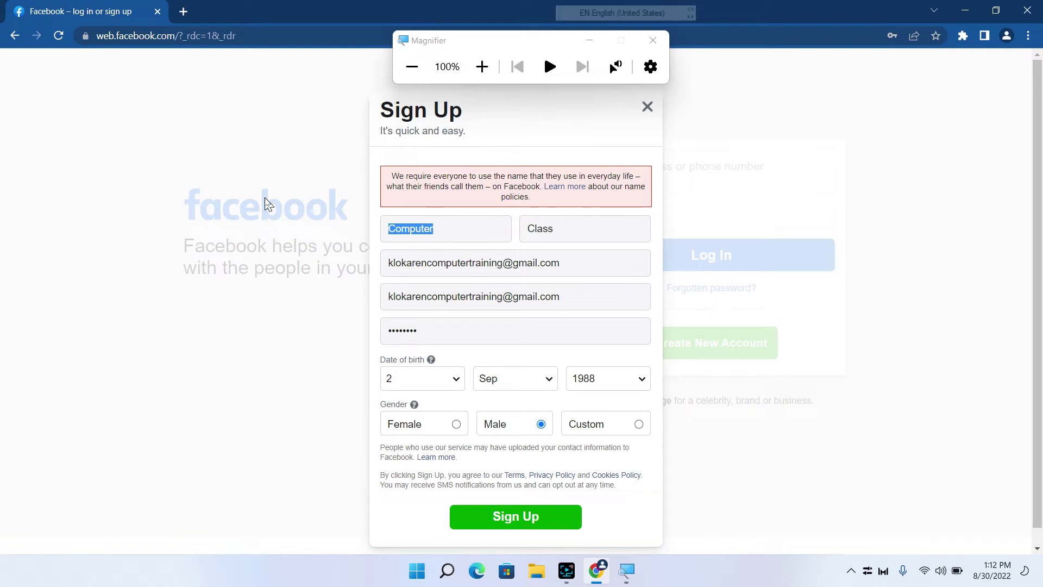
type("Saw")
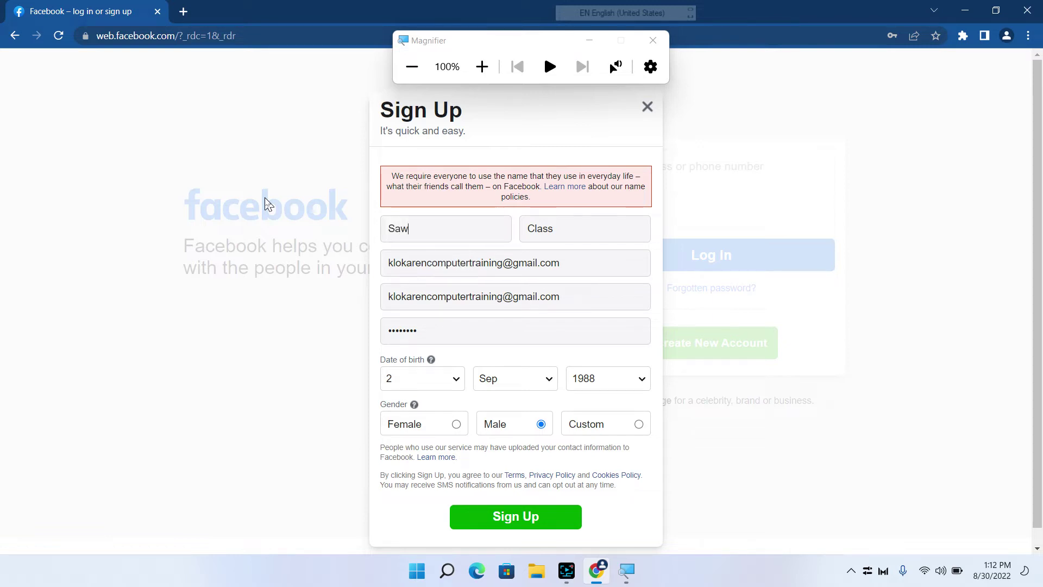
key("Tab")
type("SCl")
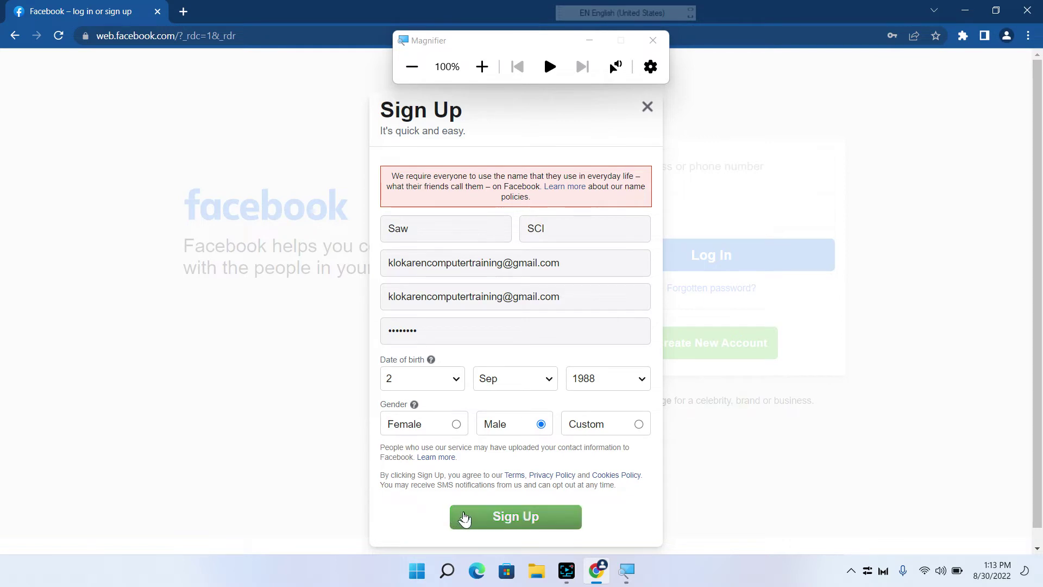
Submit the form with the new names and select the e-mail address shown on the code page.
left_click(465, 517)
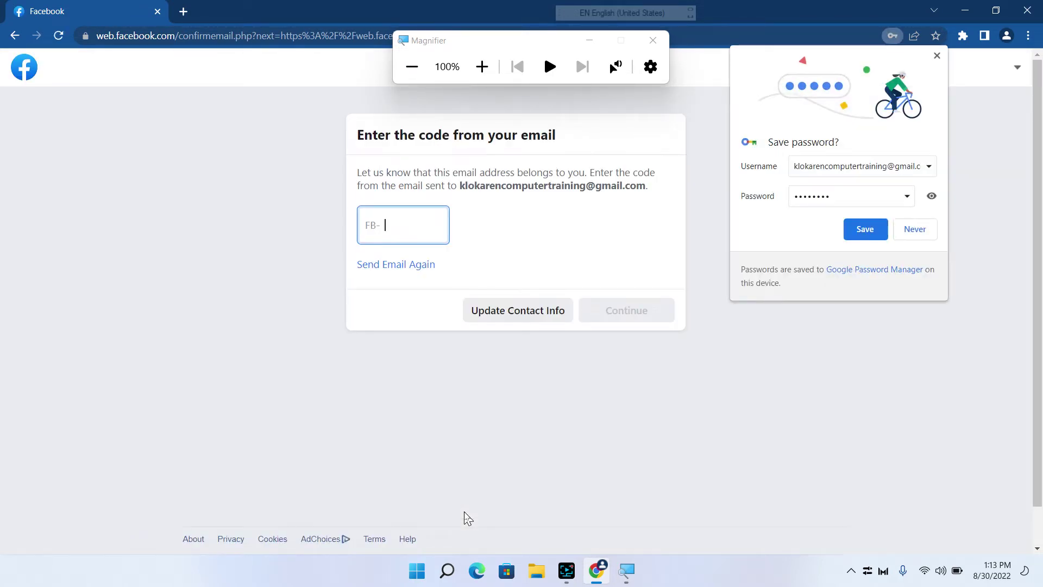
key("super+plus")
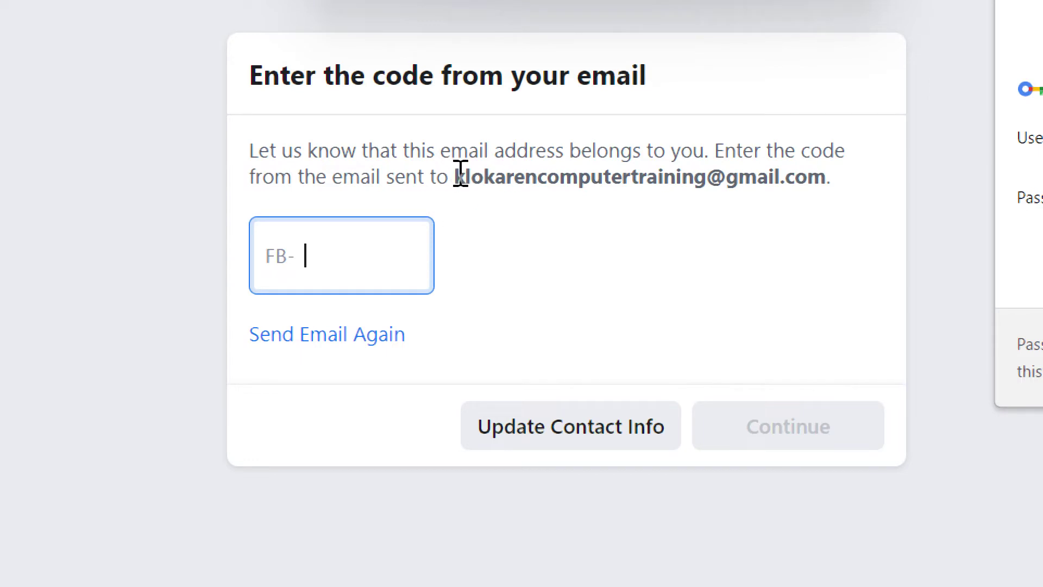
left_click_drag(457, 177, 757, 190)
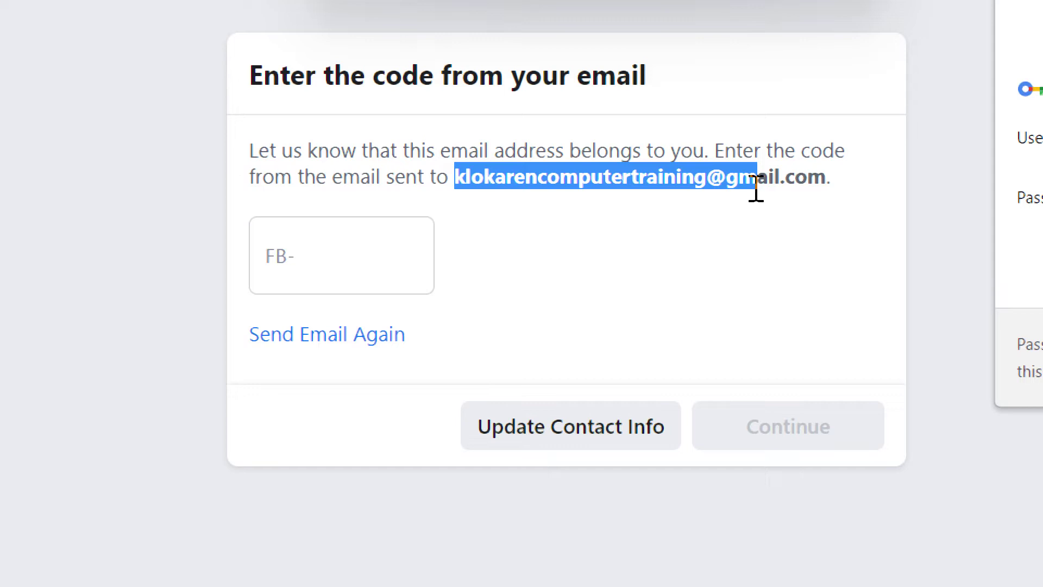
Open Gmail in a new tab, then go back to the Facebook confirmation tab.
key("super+minus")
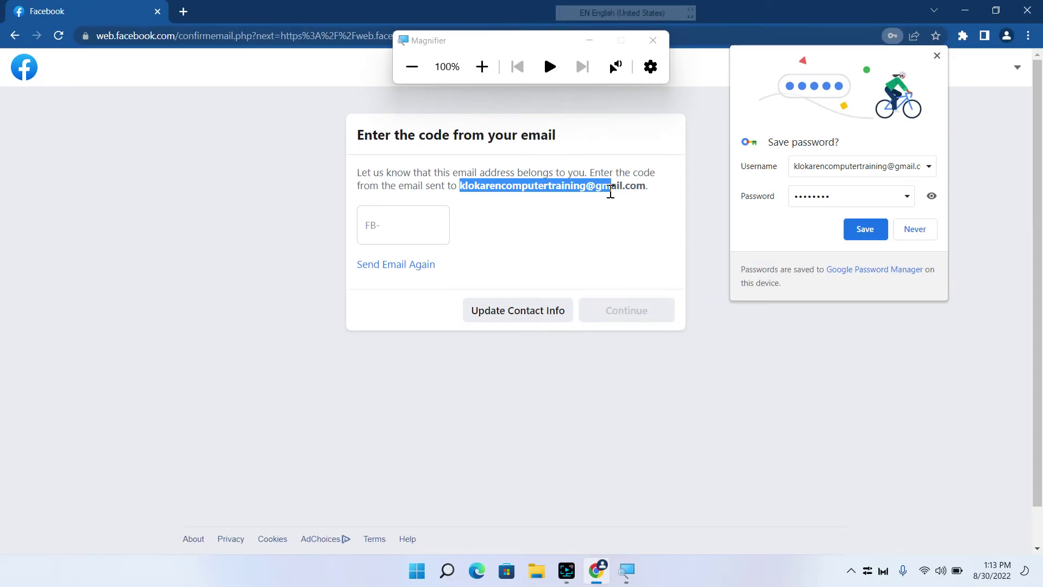
left_click(184, 12)
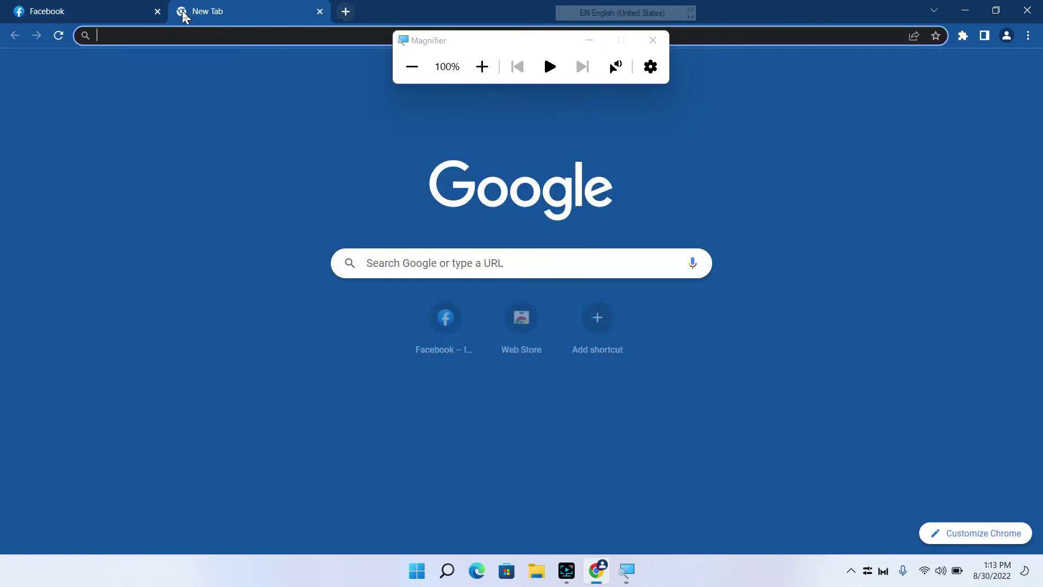
left_click(945, 71)
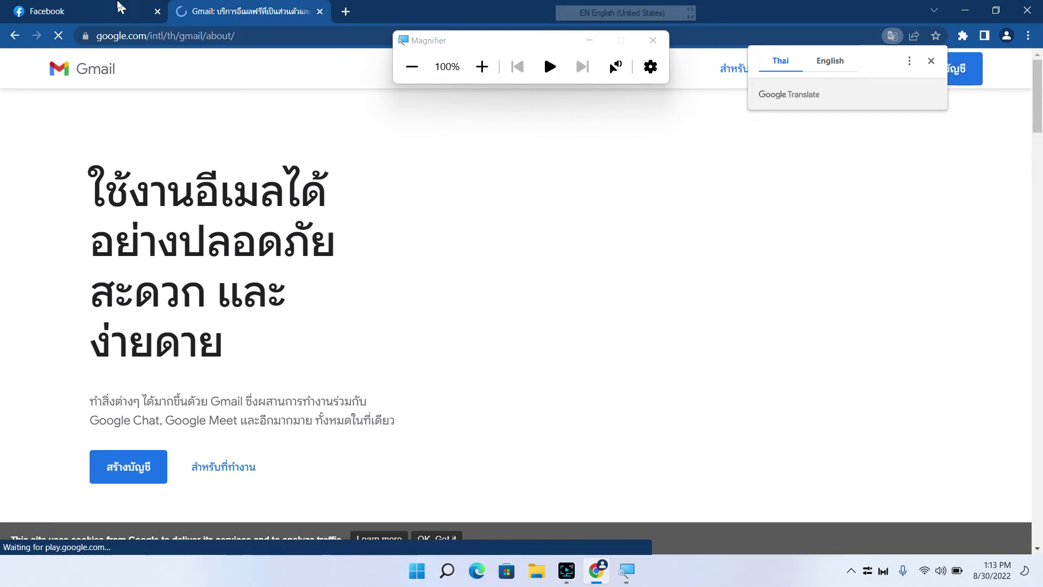
left_click(119, 7)
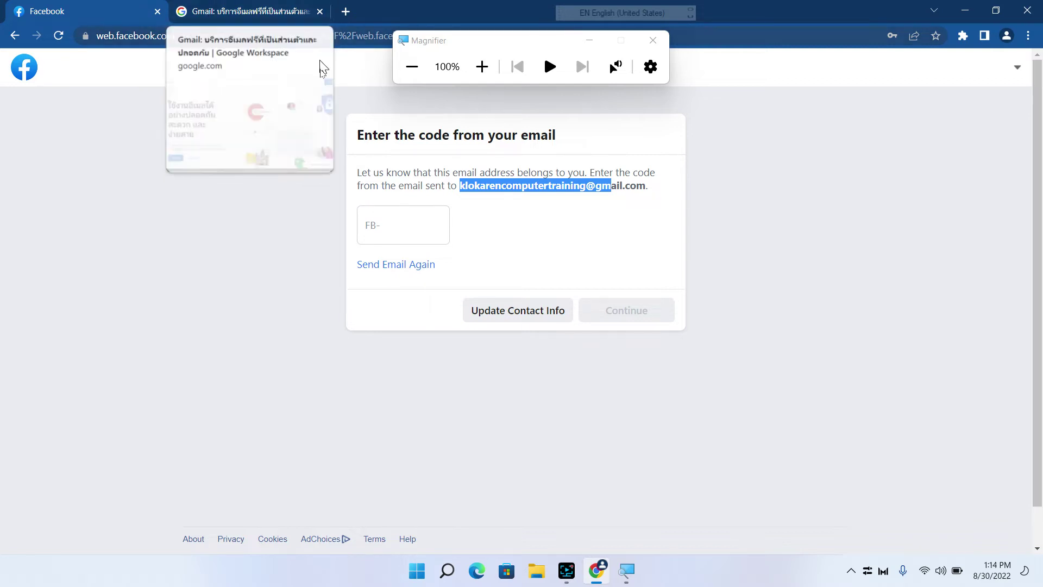
Enter the e-mailed confirmation code, close the Gmail tab, and continue.
left_click(413, 233)
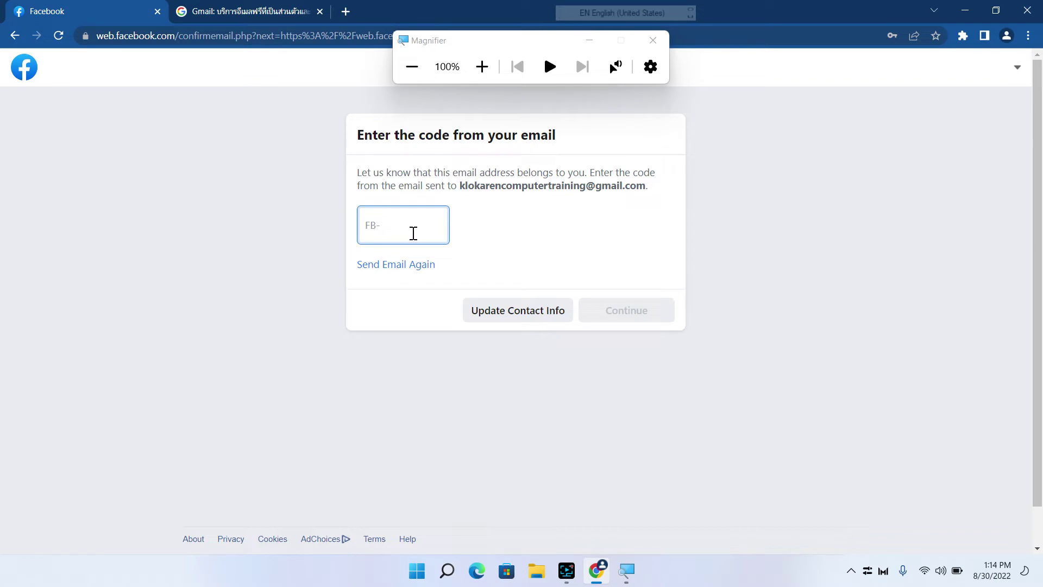
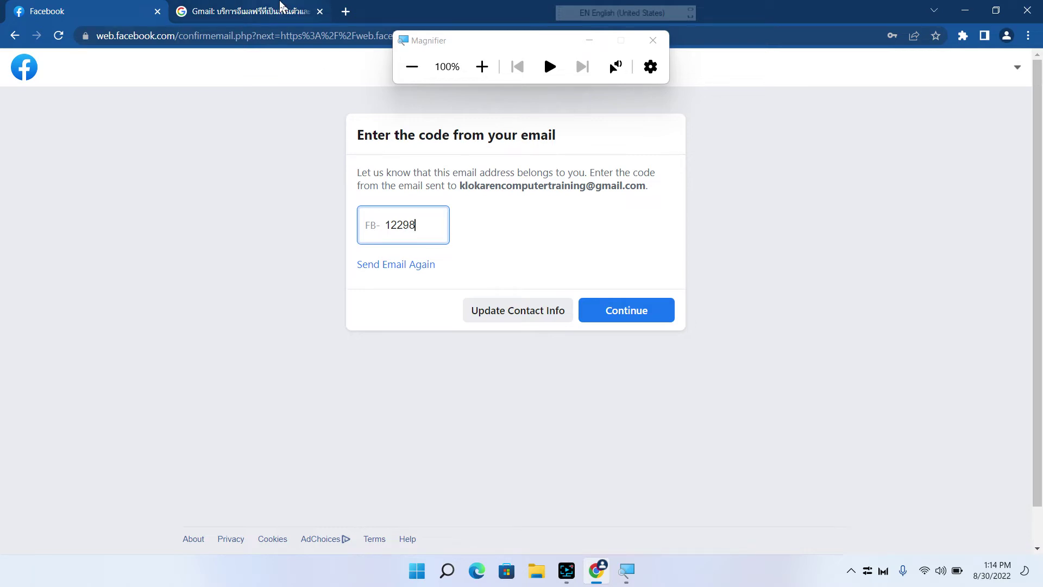
left_click(280, 6)
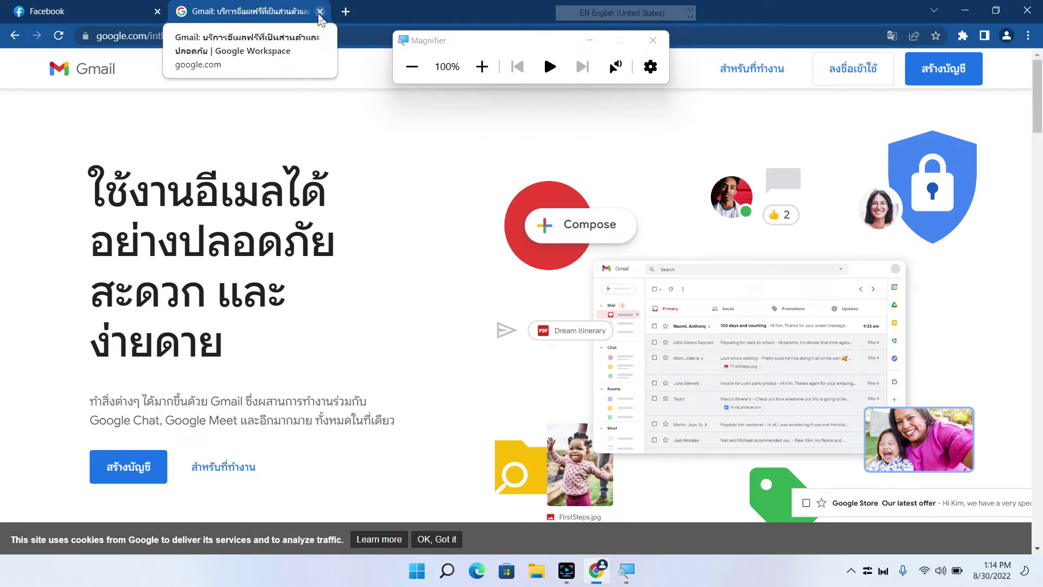
left_click(321, 15)
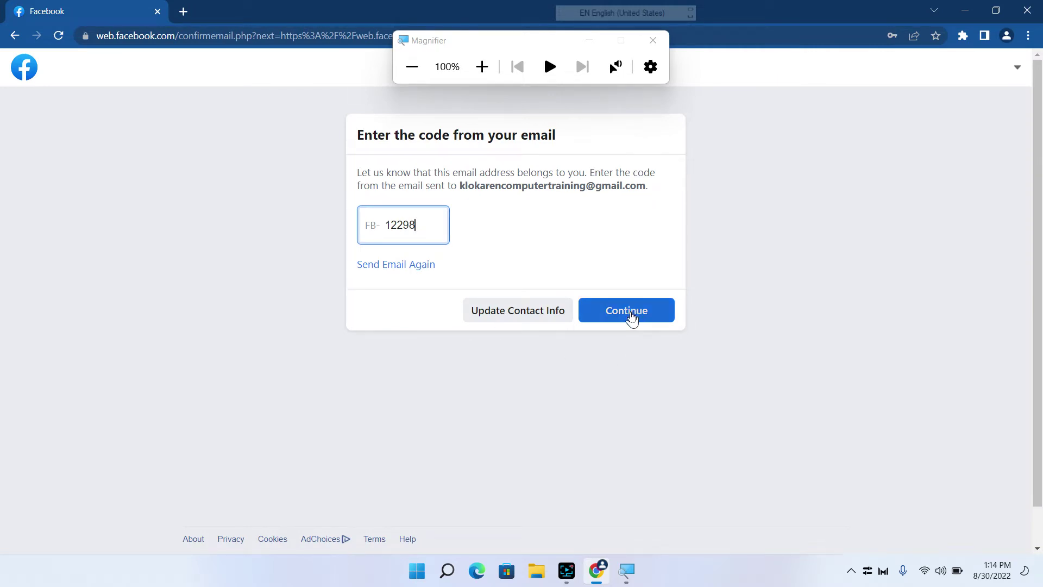
left_click(632, 317)
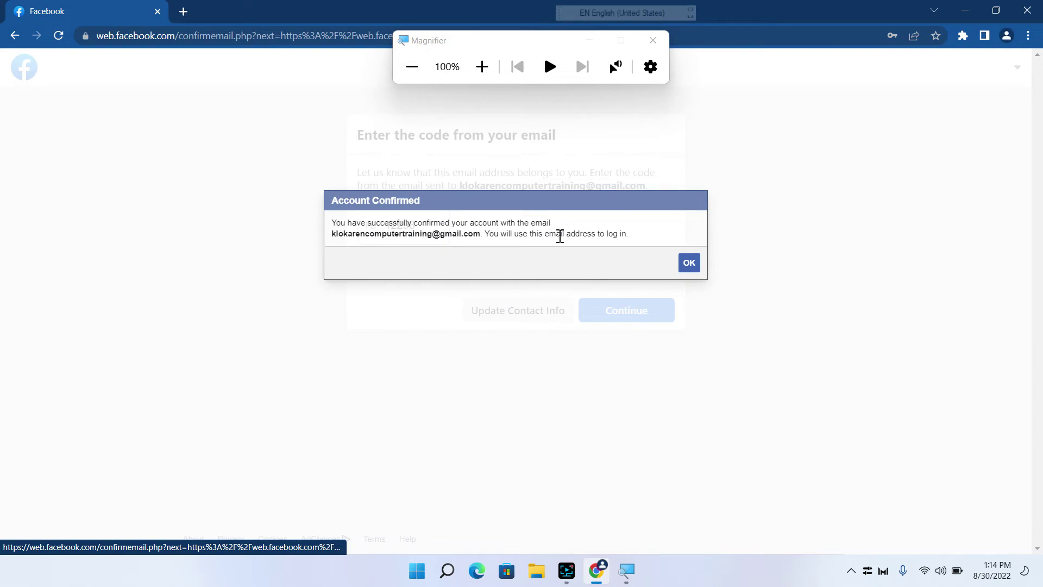
Dismiss the Account Confirmed dialog with OK.
key("super+plus")
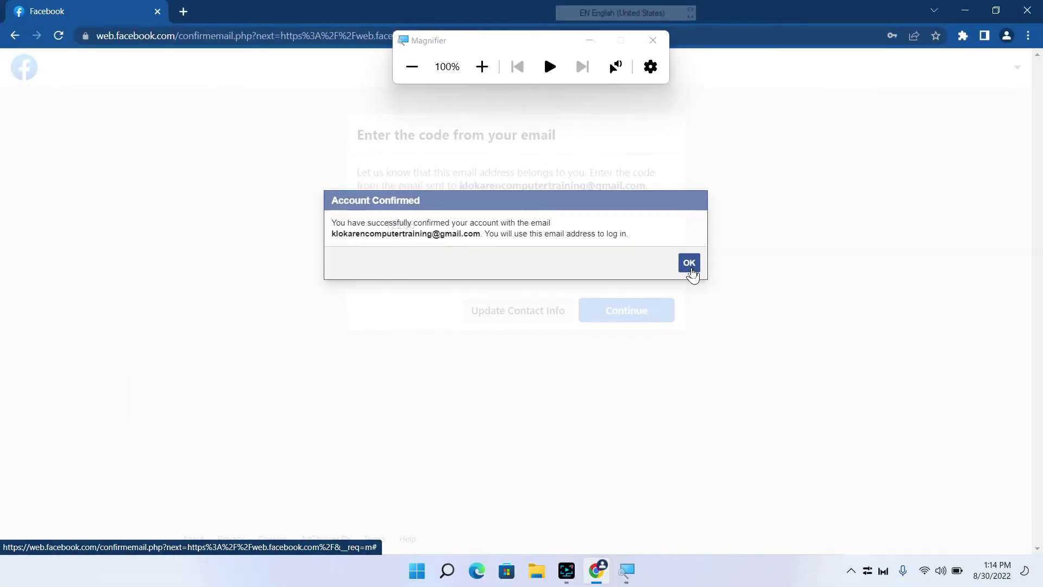
left_click(822, 296)
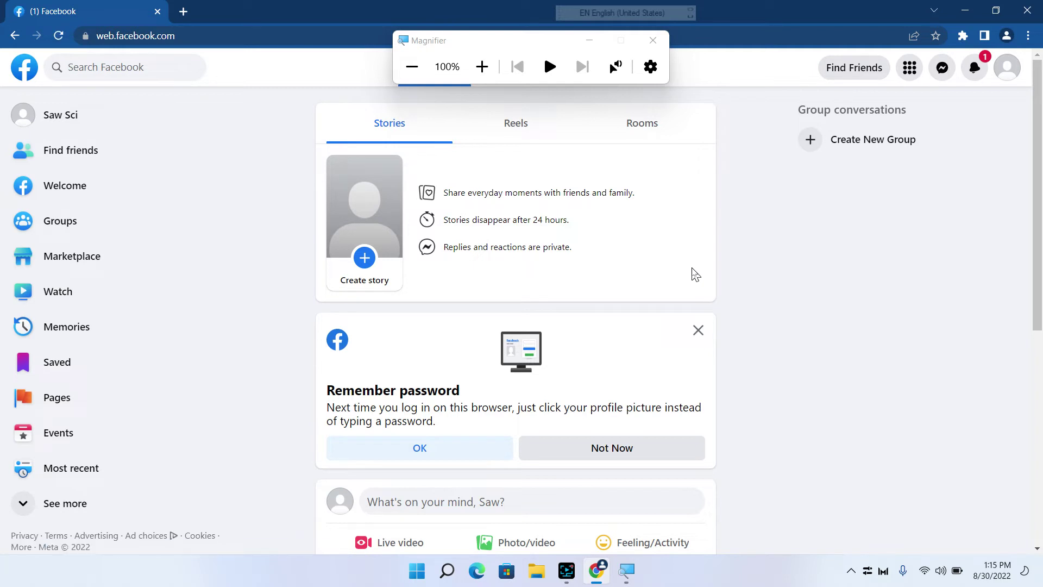
Open the Saw Sci profile page from the left sidebar after checking the account menu.
left_click(598, 41)
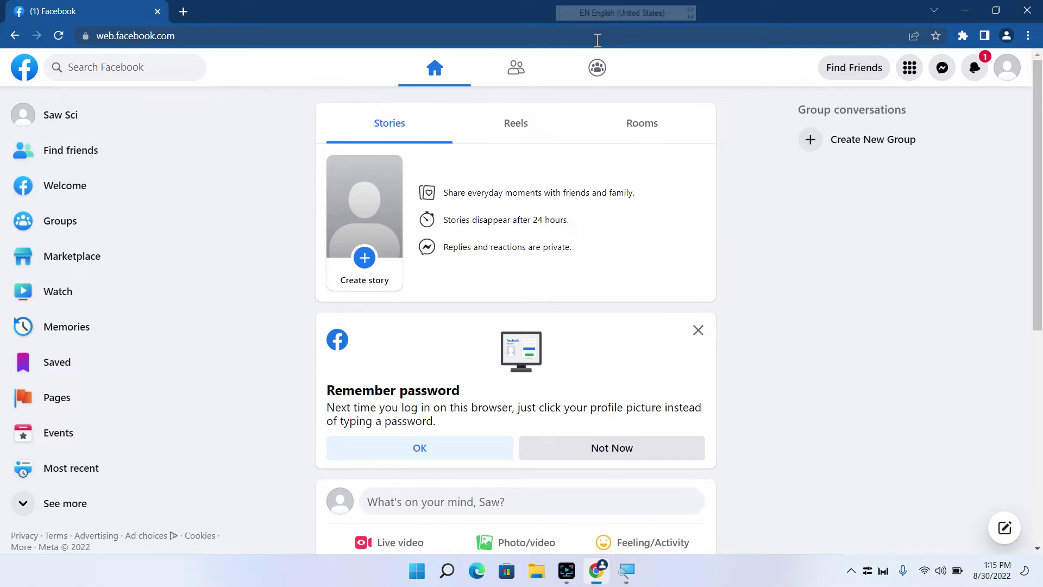
left_click(1007, 71)
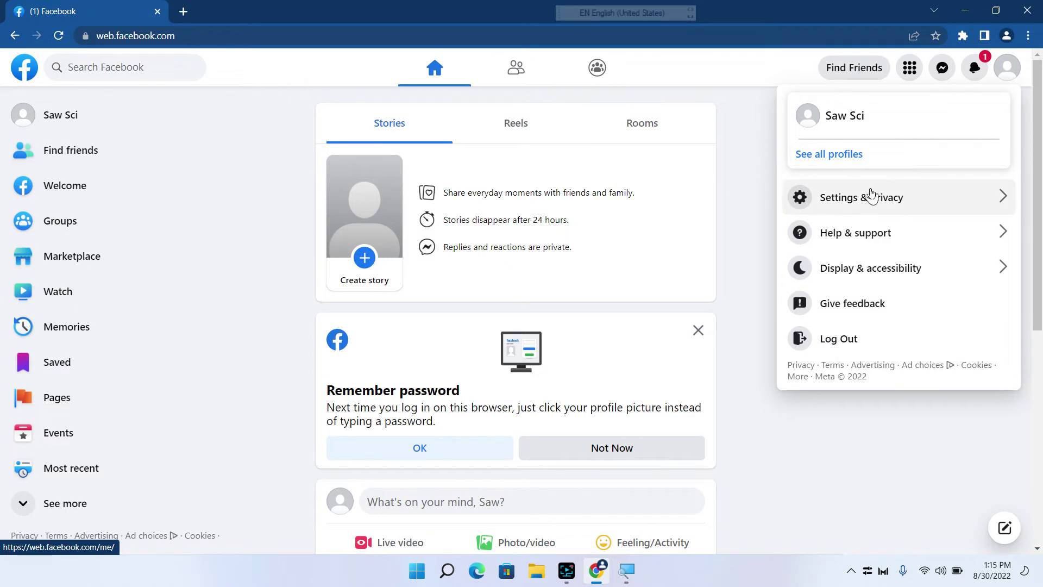
left_click(1014, 76)
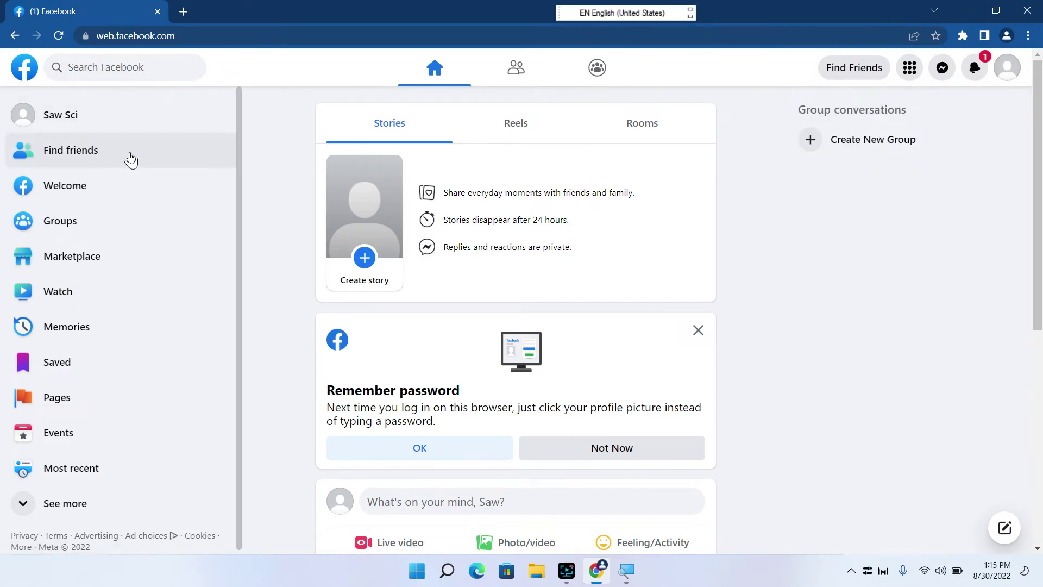
left_click(64, 121)
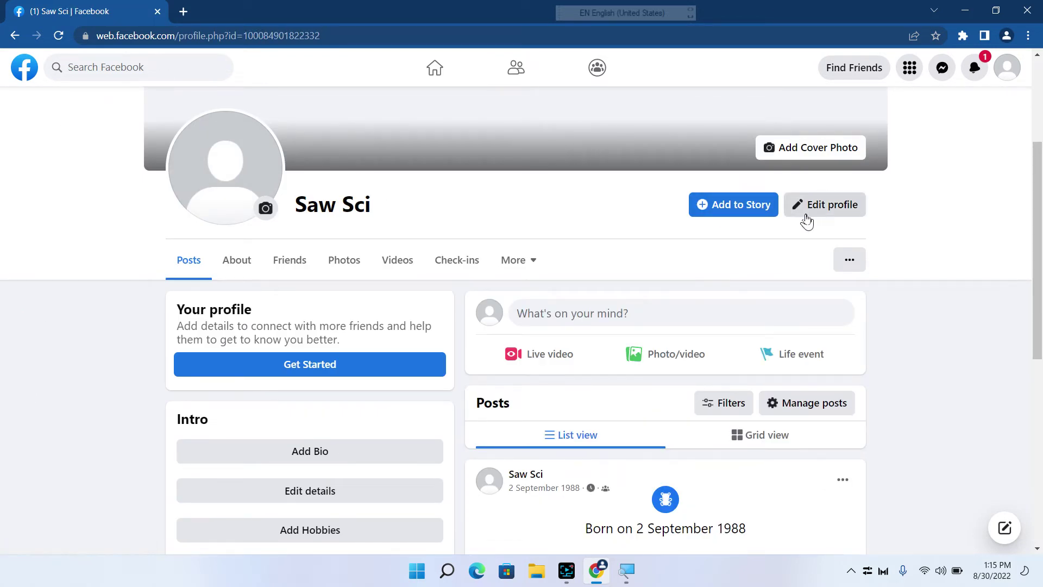
Check the profile's More sections and Edit profile panel, then show Settings & privacy in the account menu.
left_click(529, 264)
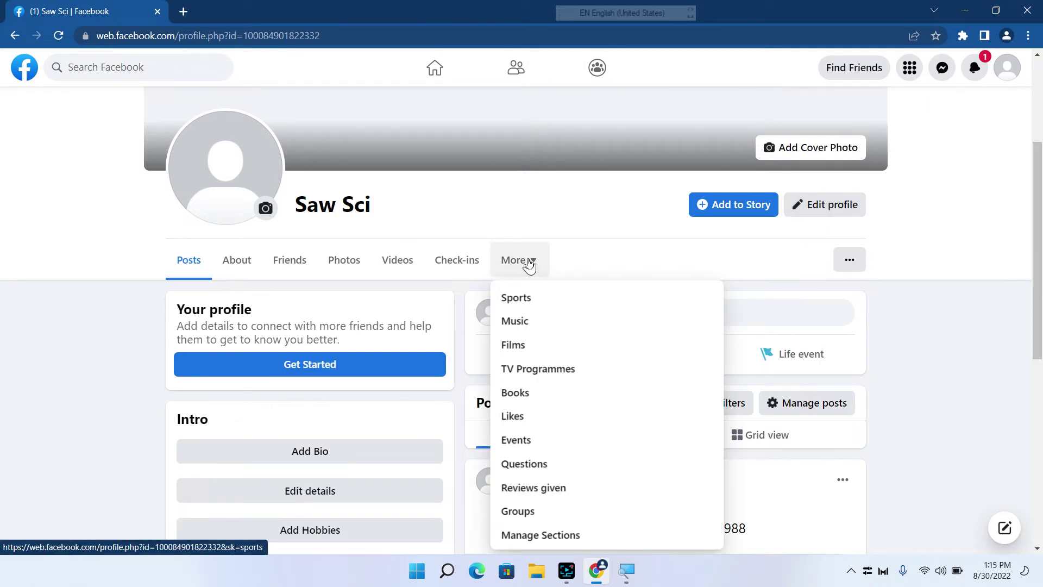
left_click(837, 207)
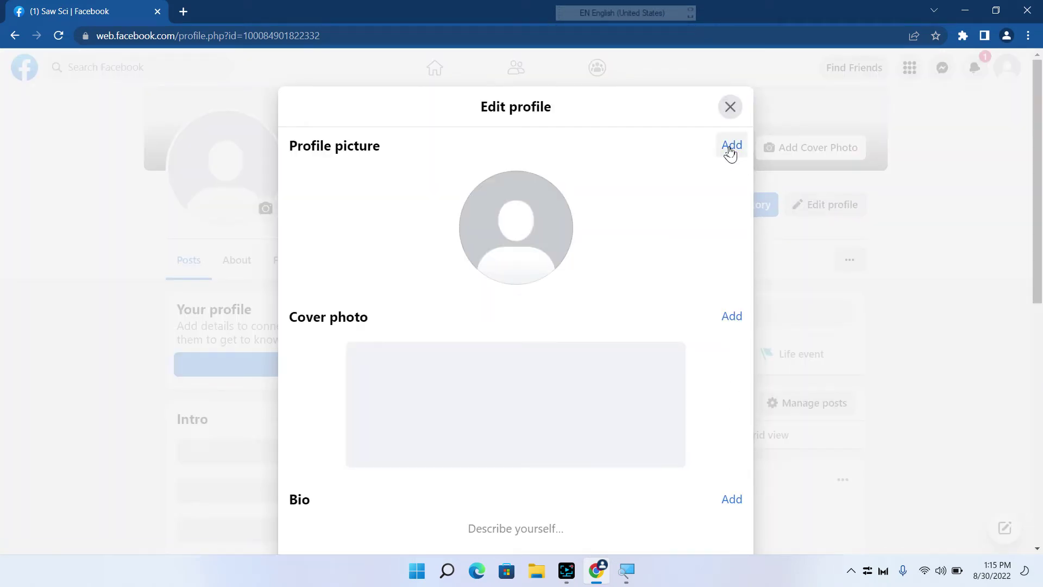
left_click(730, 106)
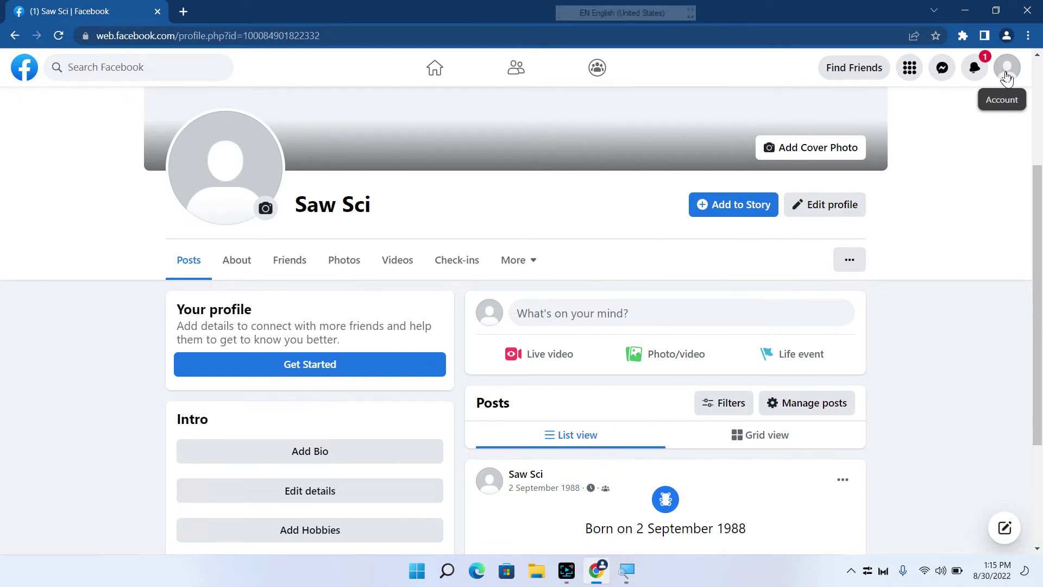
left_click(1007, 78)
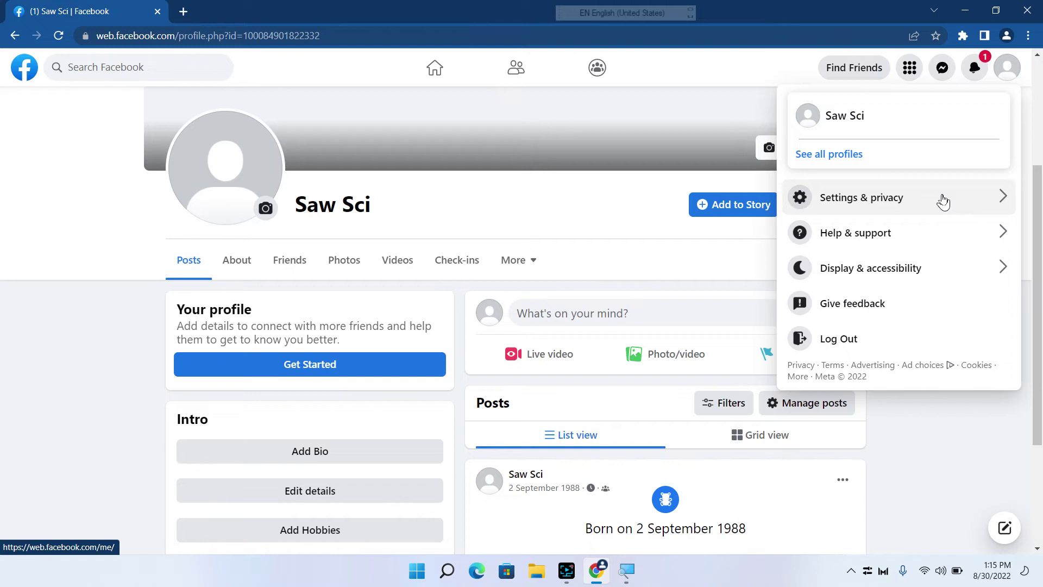
left_click(943, 202)
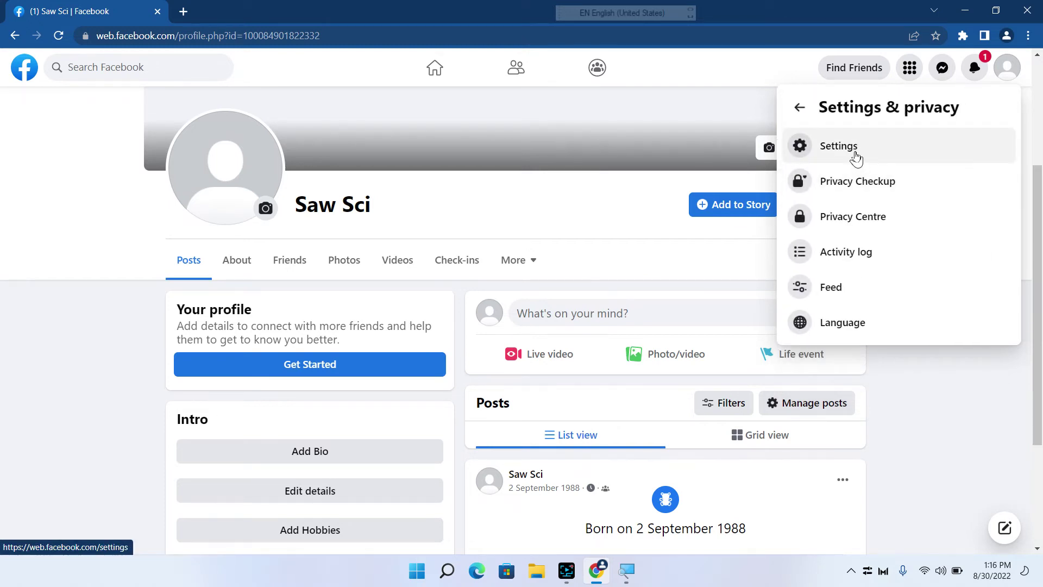
Open General Account Settings and start editing the Username, which requires account verification.
left_click(856, 157)
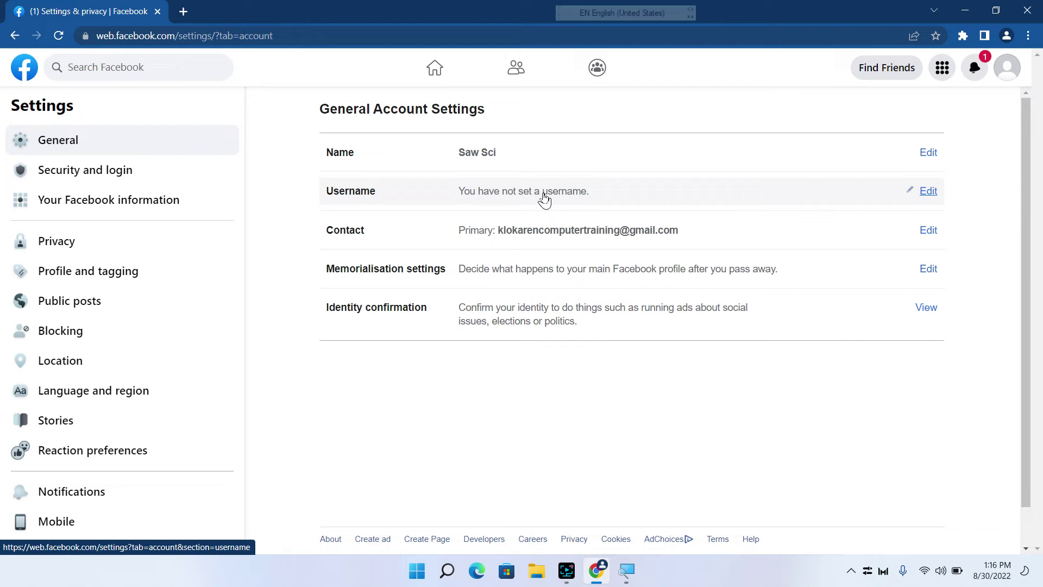
left_click(930, 191)
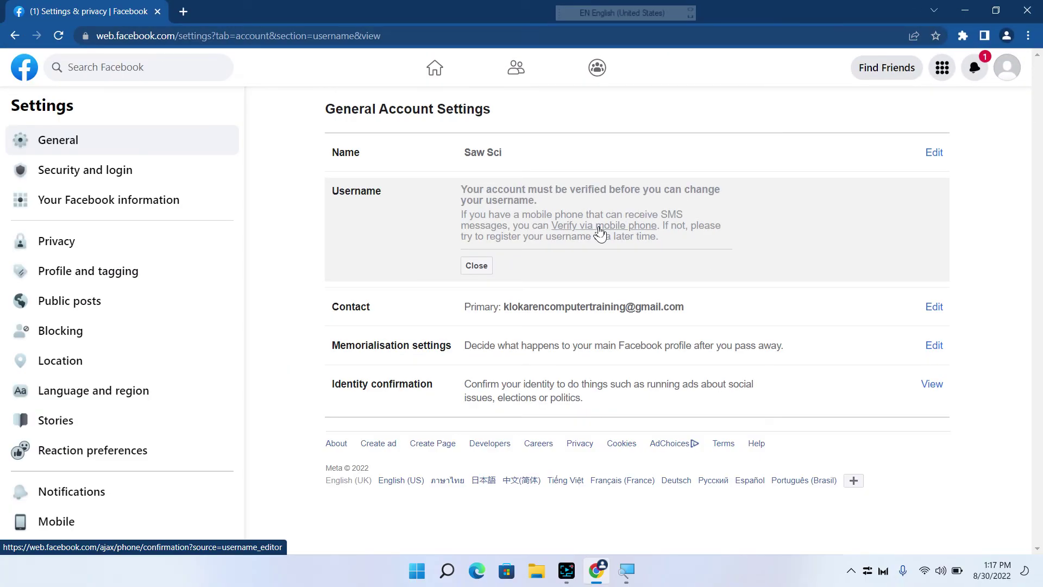
Start mobile phone verification with Thailand (+66) and focus the Phone number field.
left_click(600, 233)
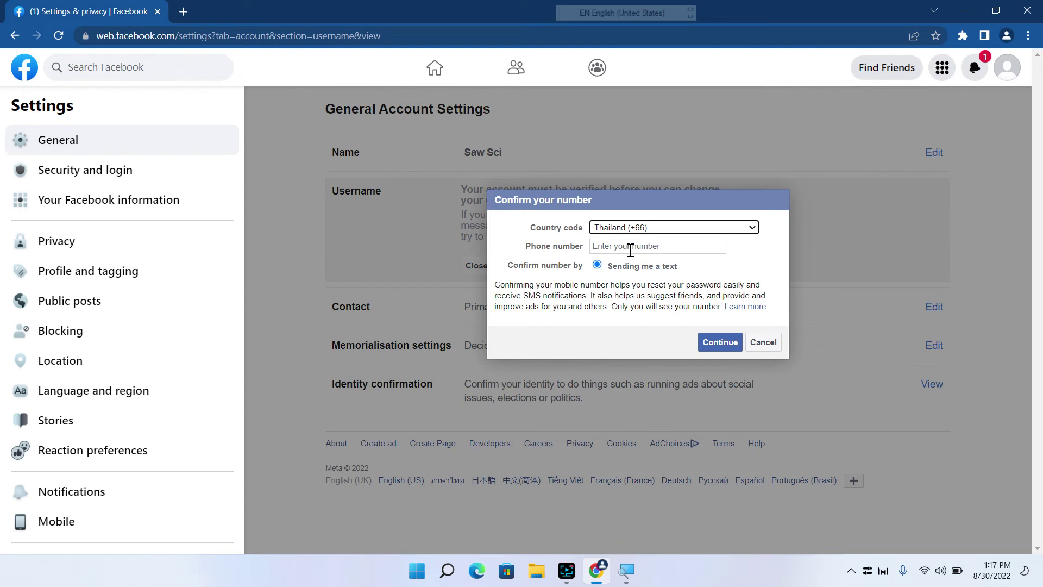
left_click(657, 248)
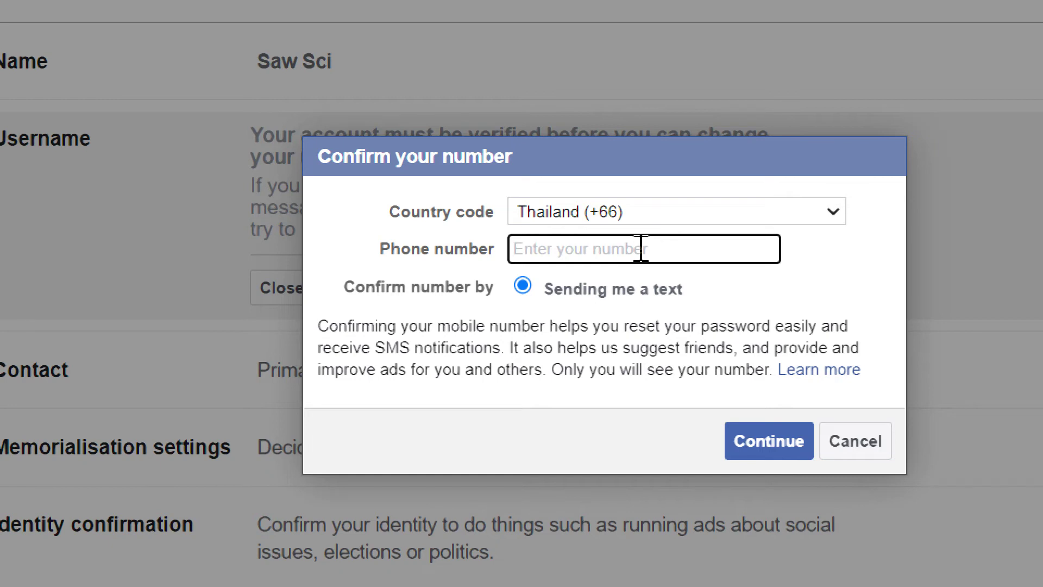
Enter the mobile phone number, correcting one mistyped digit.
type("6")
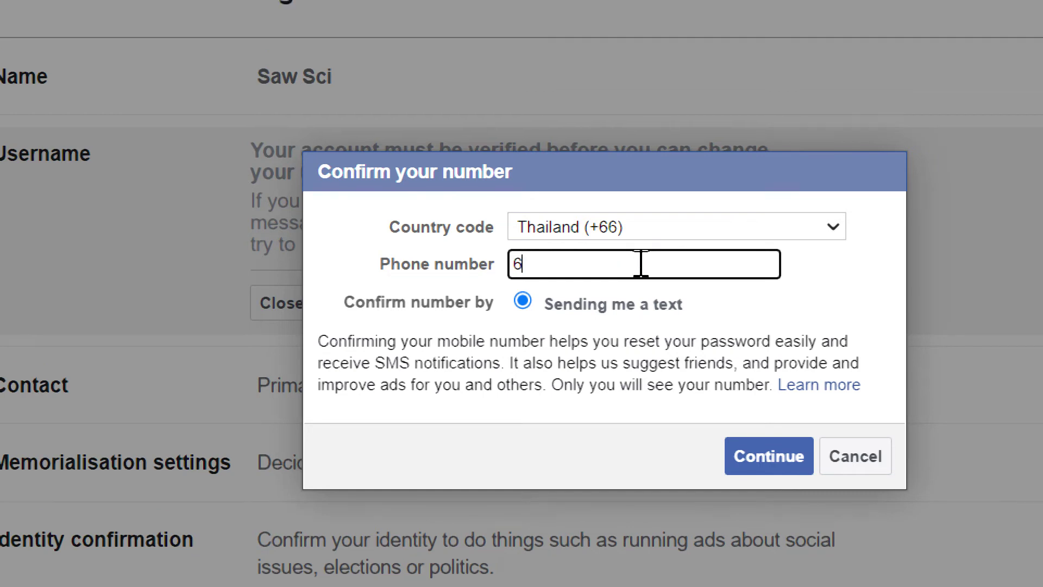
type("2")
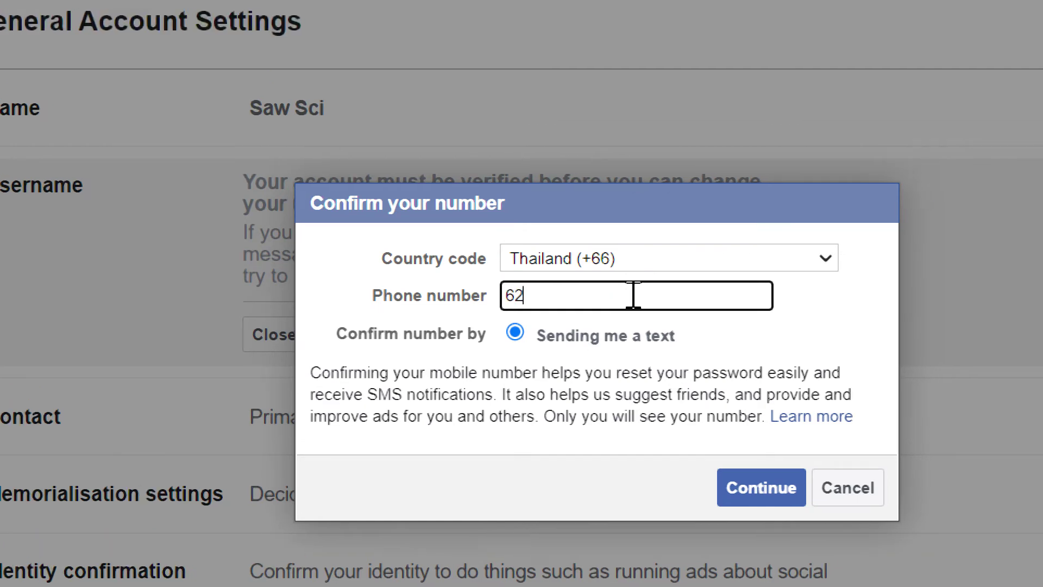
key("BackSpace")
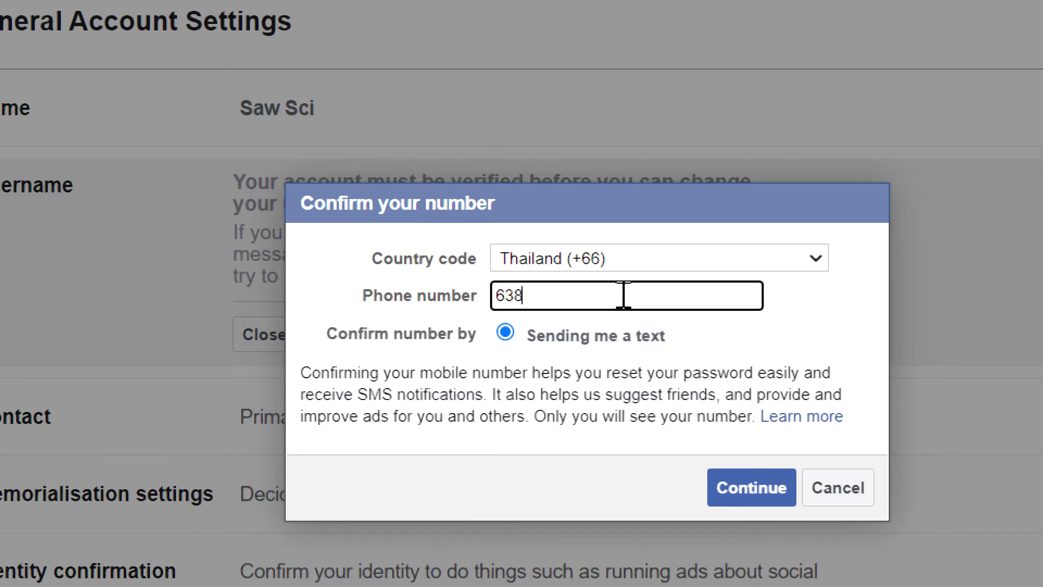
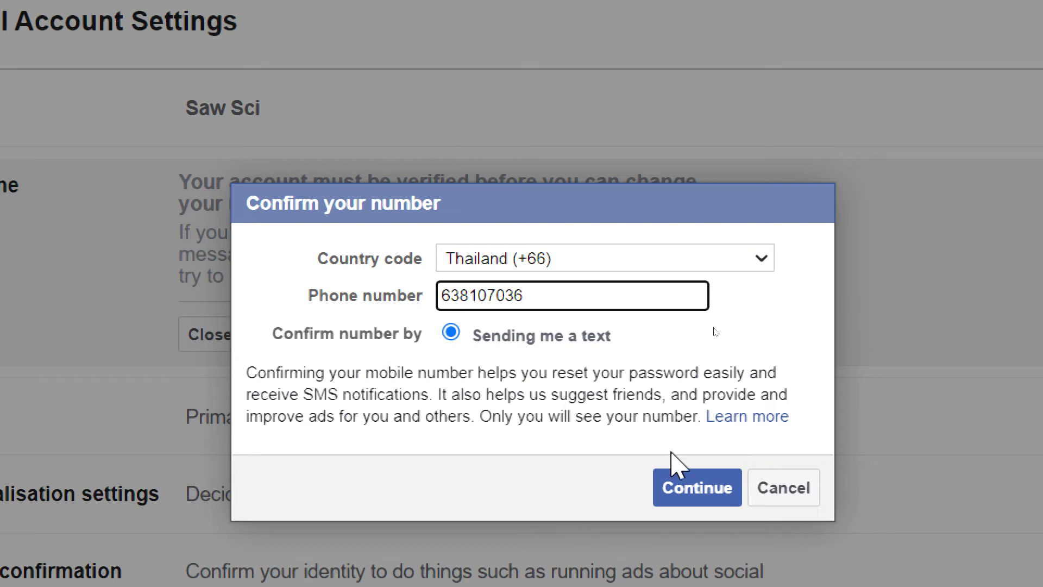
Confirm the phone number with the texted code and save the confirmation settings.
left_click(687, 489)
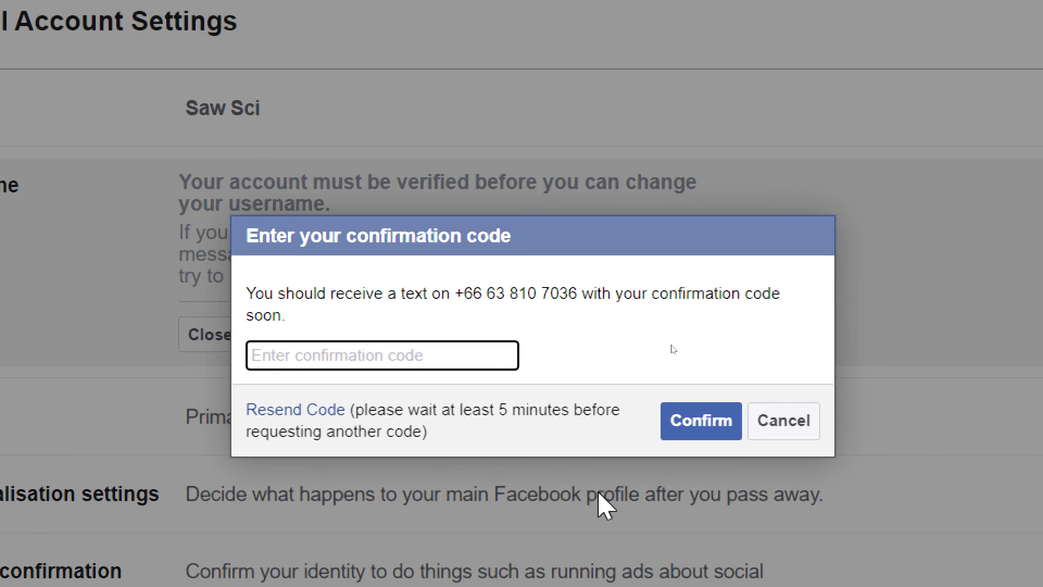
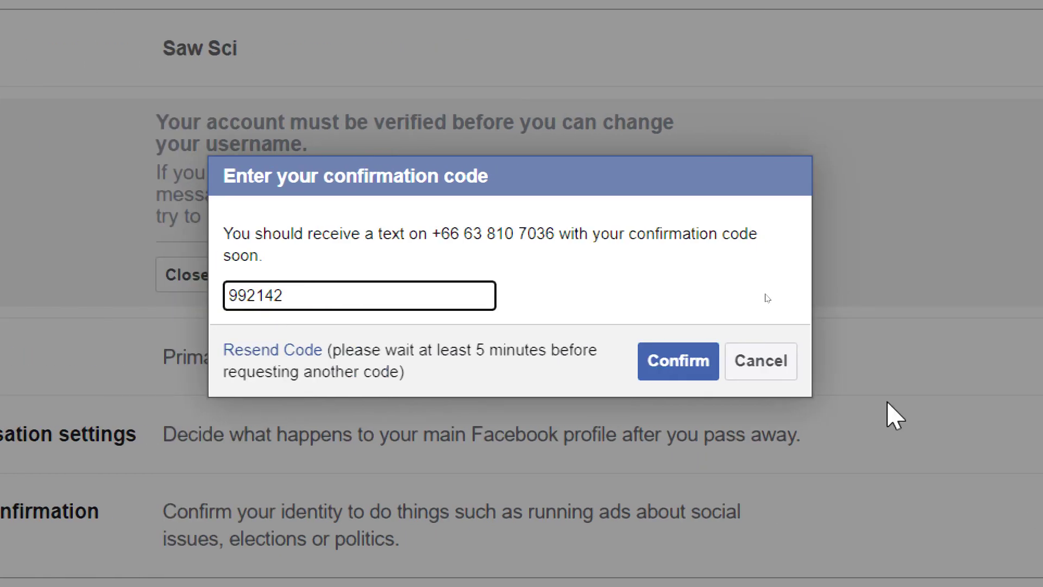
left_click(903, 363)
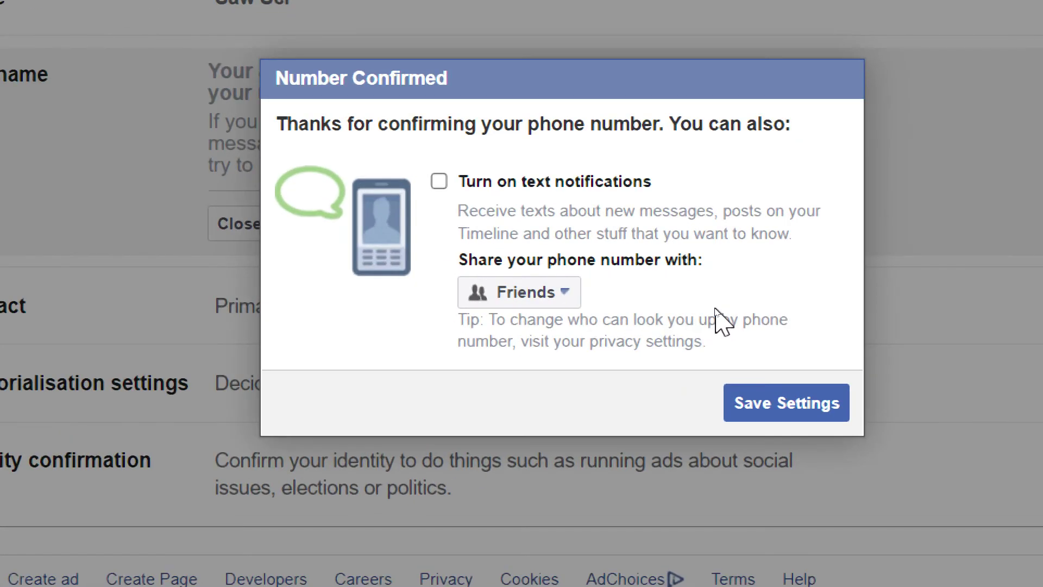
left_click(773, 414)
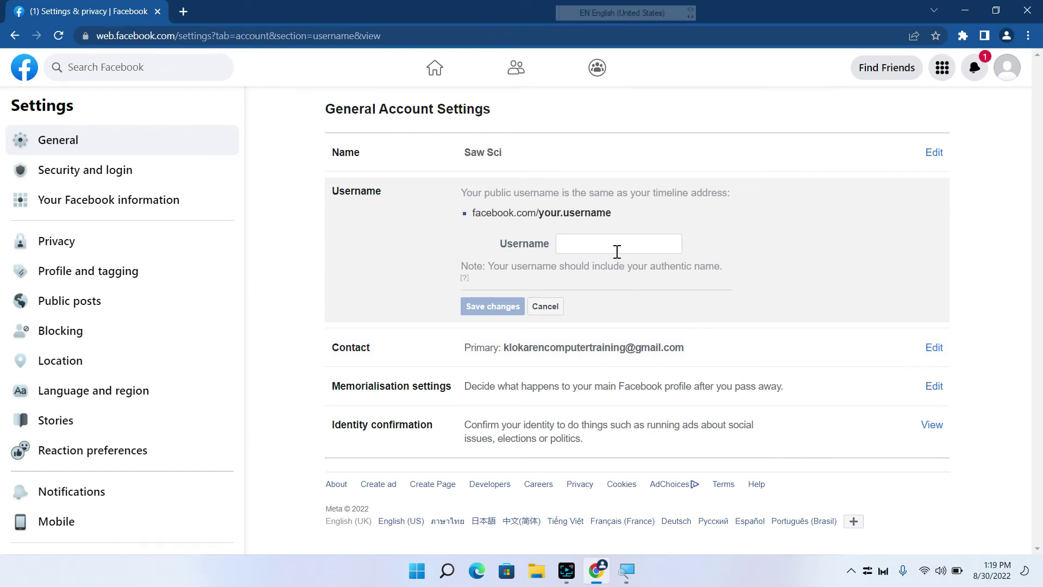
Enter the username sawscitwo, fixing a typo, until Facebook reports it available.
left_click(552, 214)
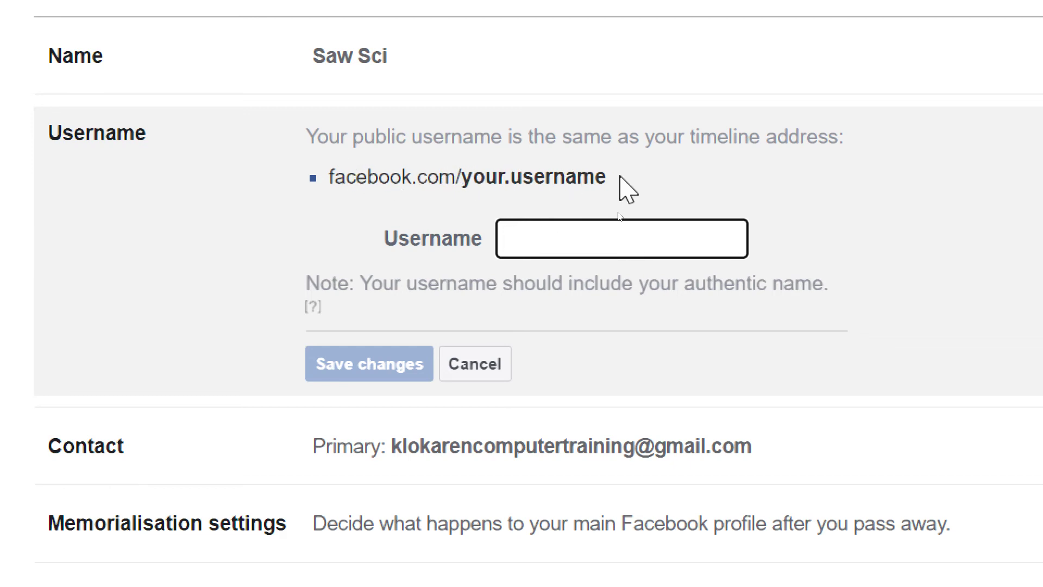
type("sawsci")
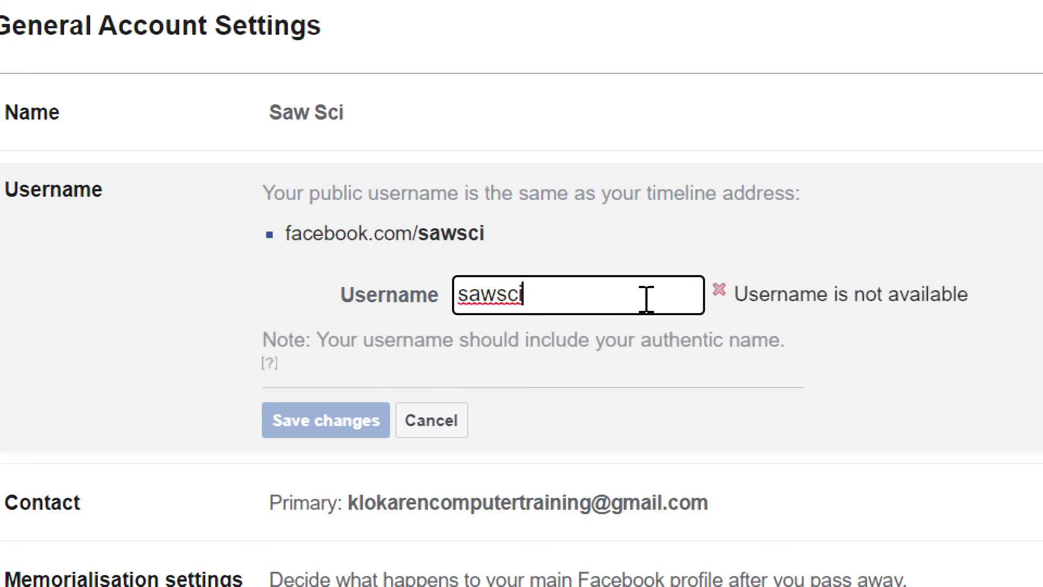
type("thr")
key("BackSpace")
key("BackSpace")
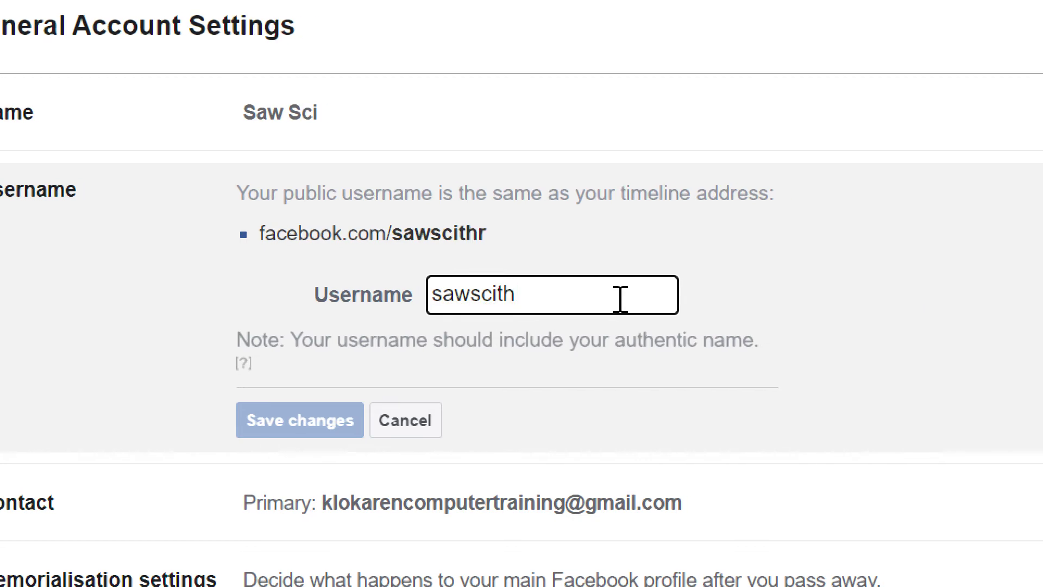
type("wo")
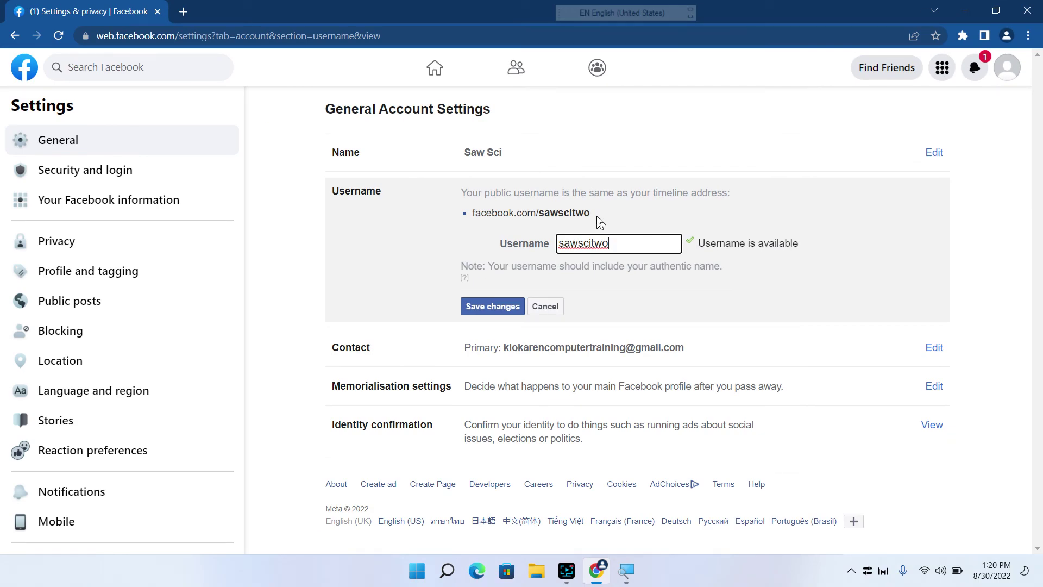
key("super+r")
type("notepad")
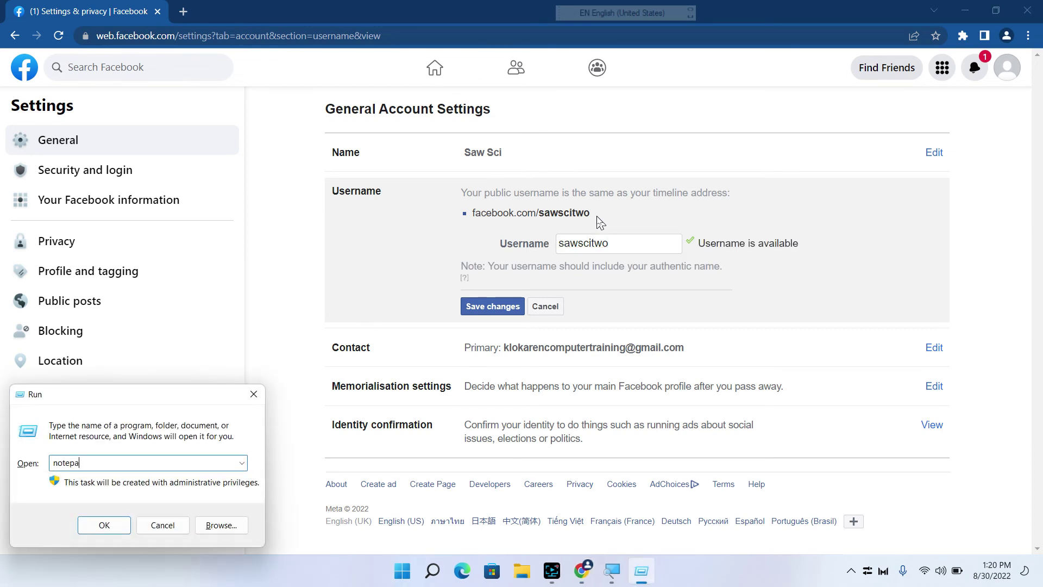
key("Return")
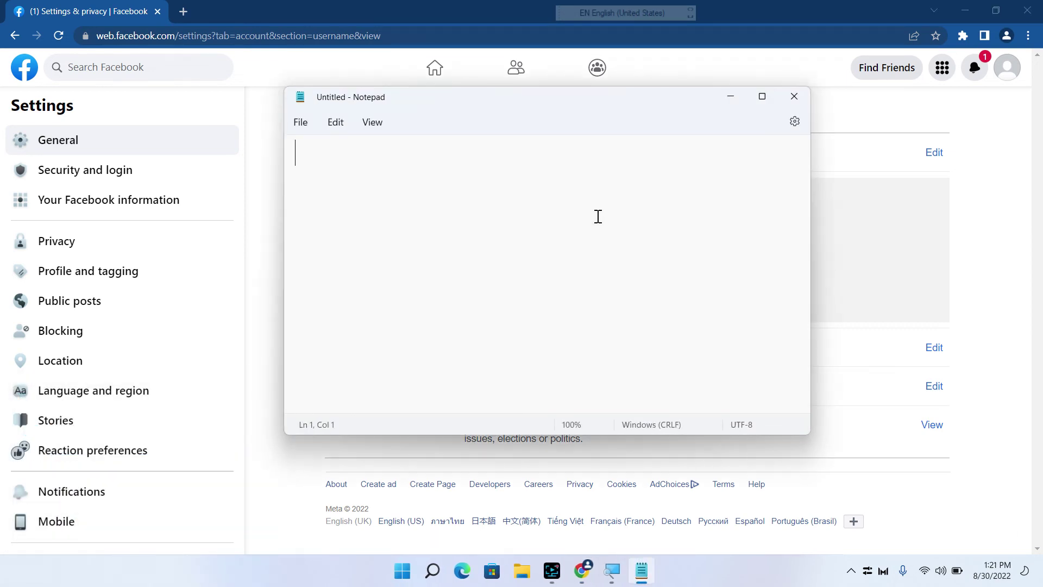
type("www.fa")
type("ce")
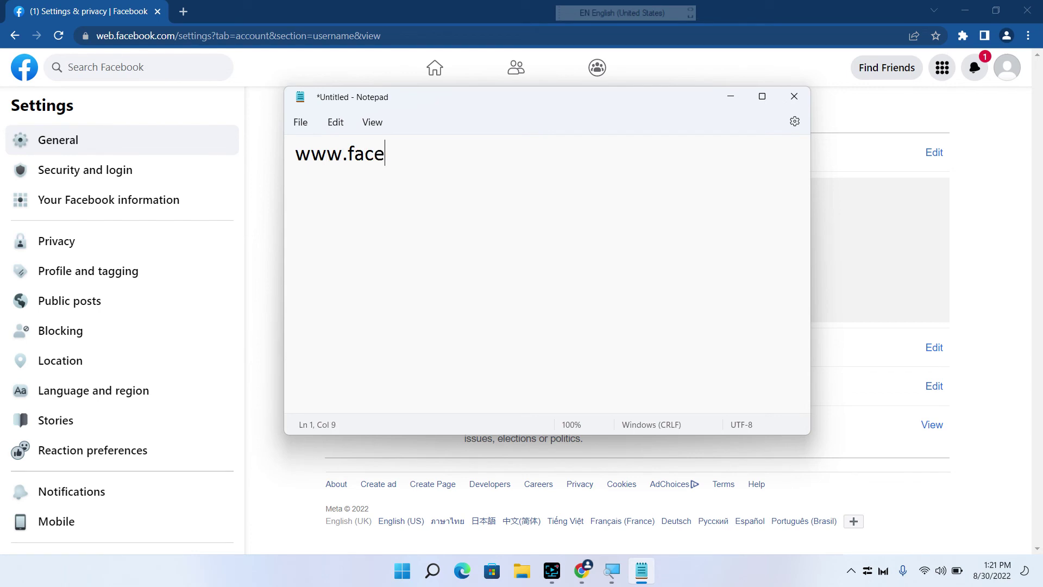
type("book.com/")
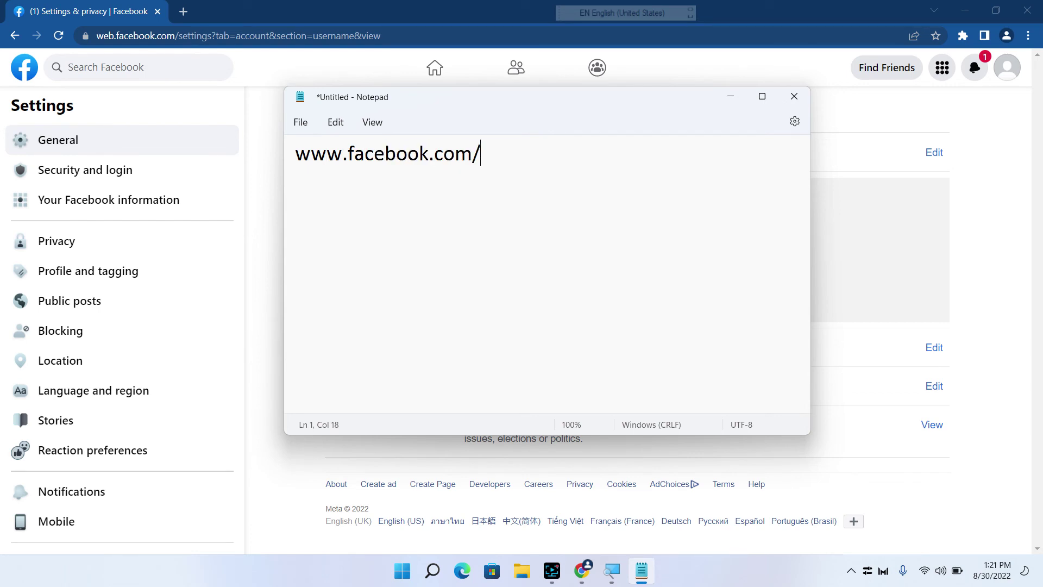
type("sawscitwo")
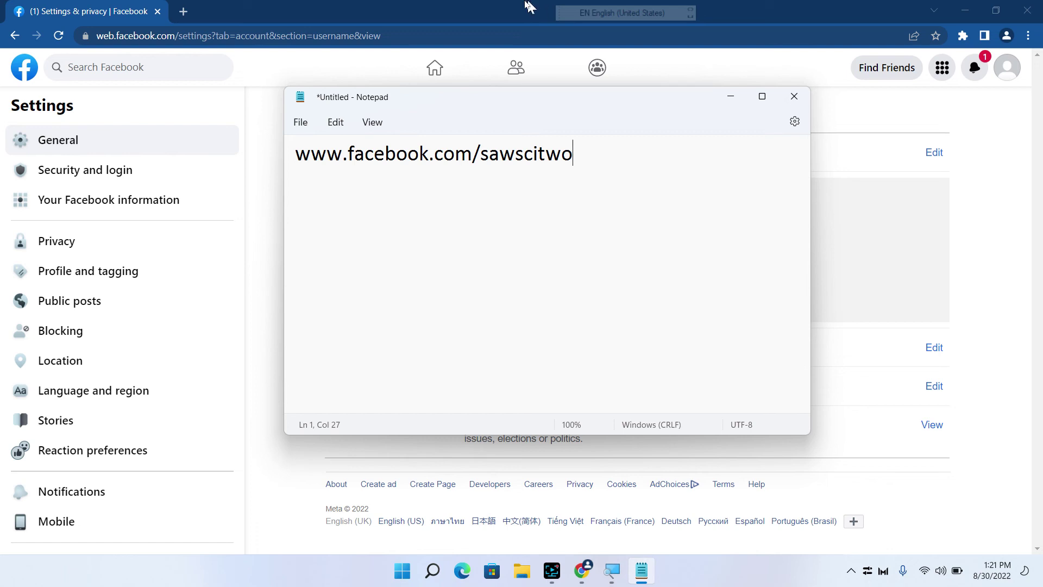
left_click(541, 6)
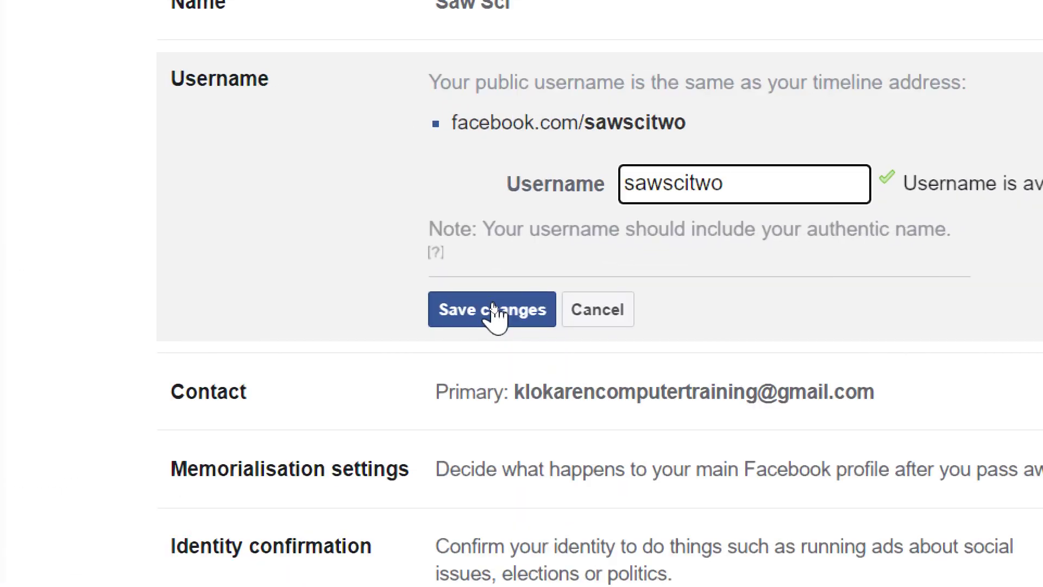
Save the username sawscitwo, re-entering the account password, and let Chrome remember the password.
left_click(494, 308)
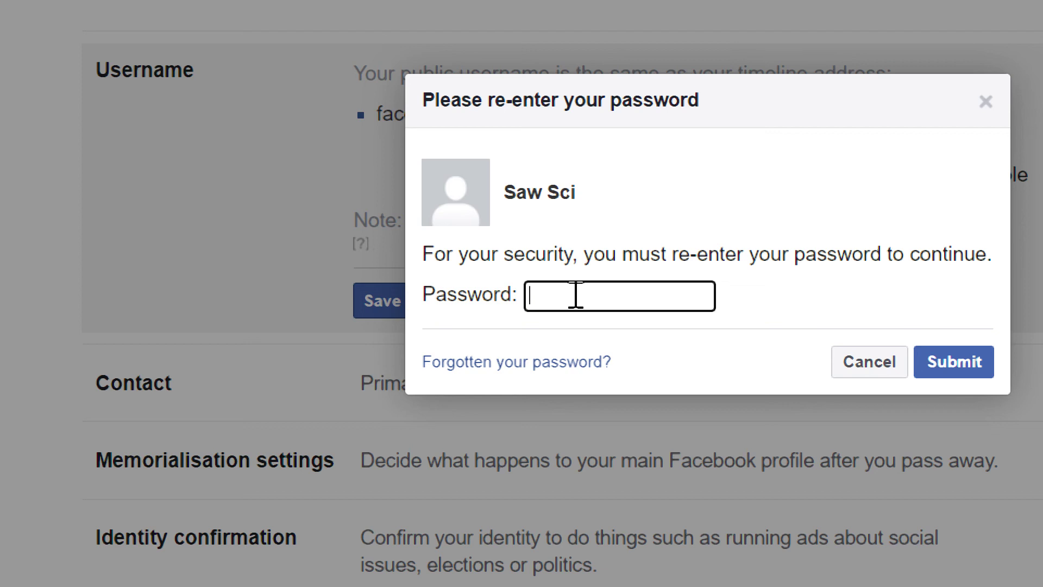
type("••••••••")
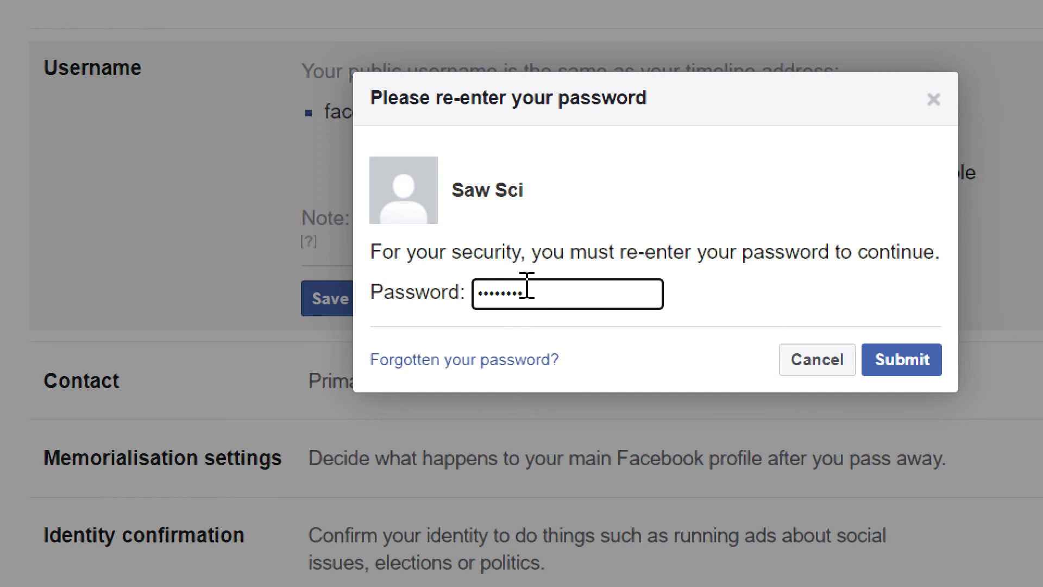
left_click_drag(531, 292, 475, 293)
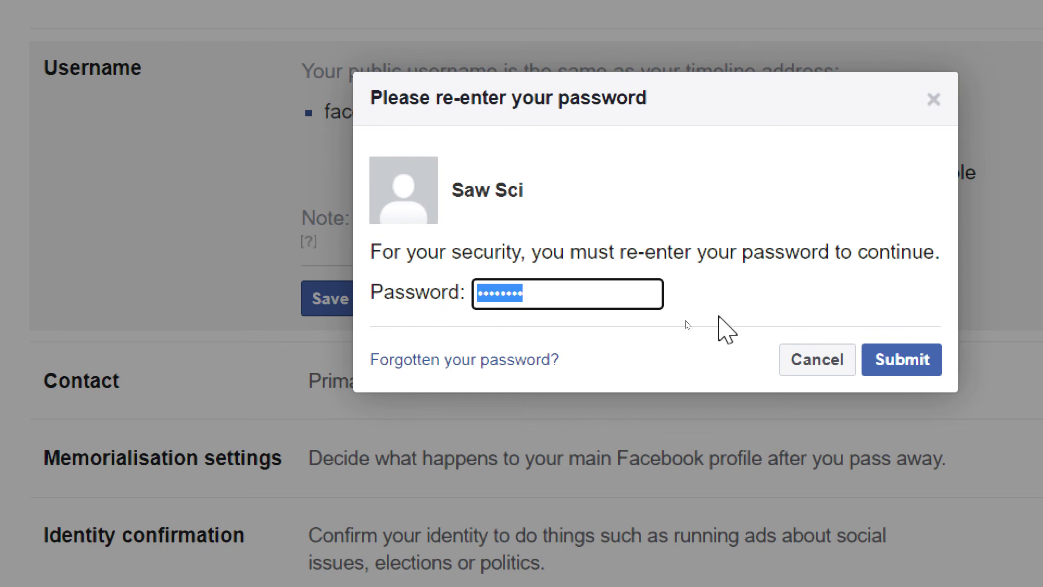
left_click(894, 370)
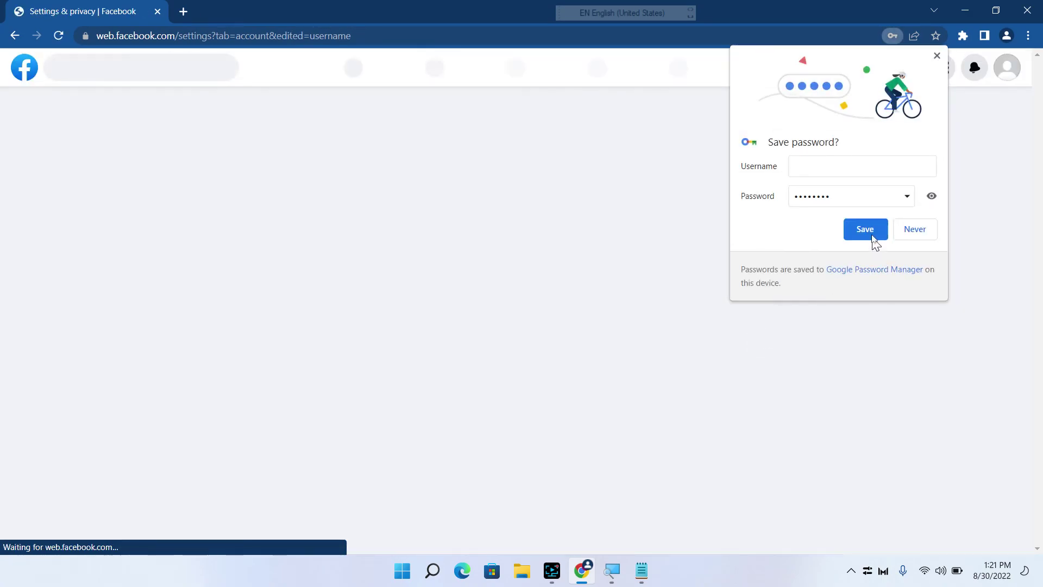
left_click(871, 233)
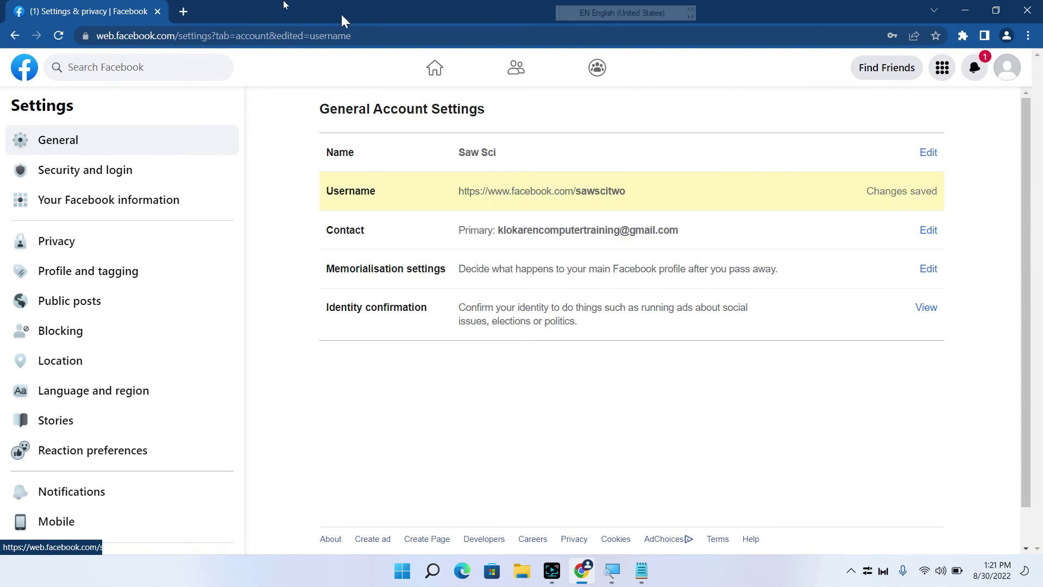
left_click(183, 12)
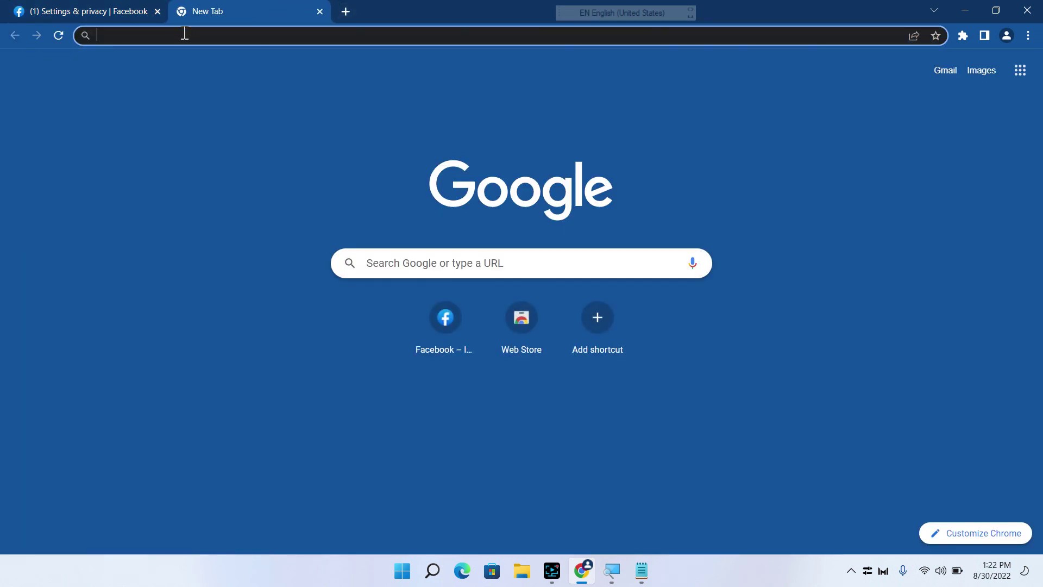
type("www.f")
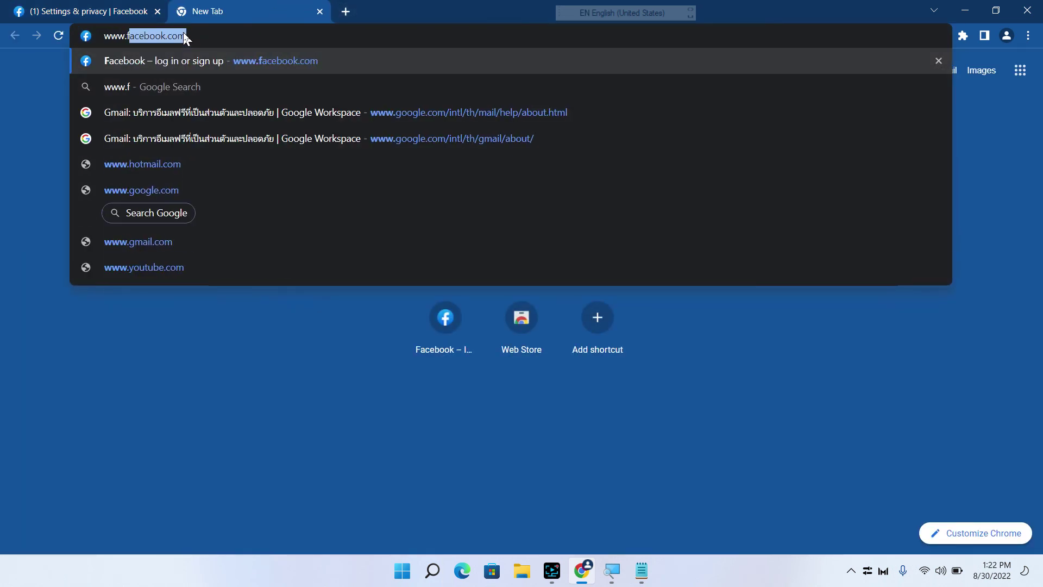
type("acebook.co")
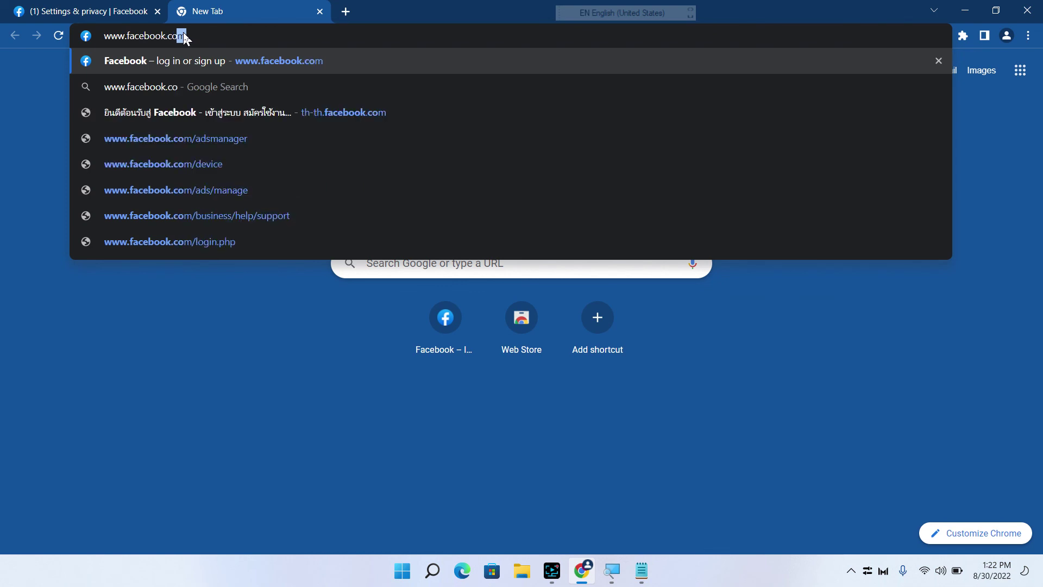
type("m/sawsc")
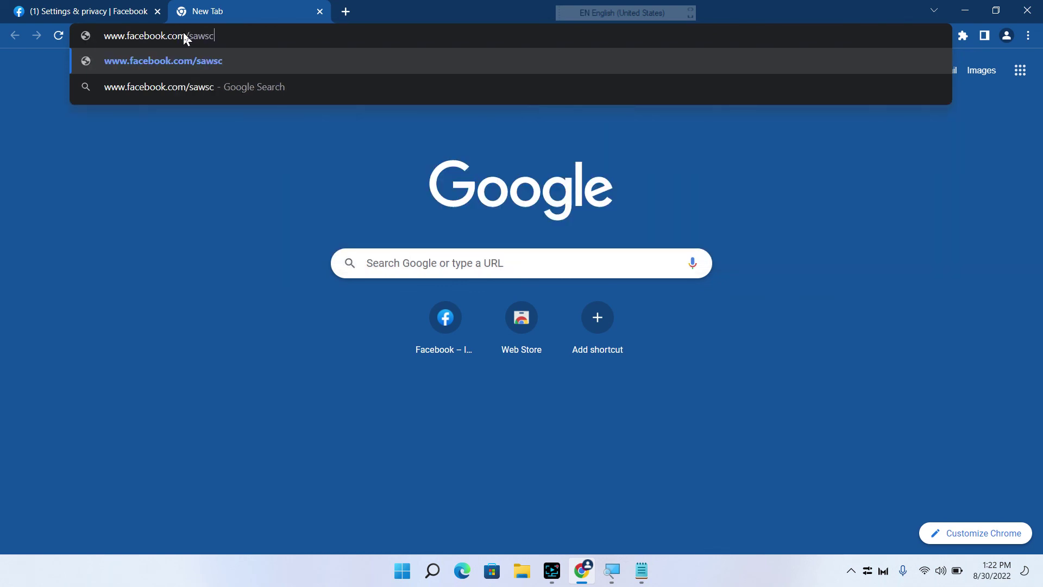
type("itwo")
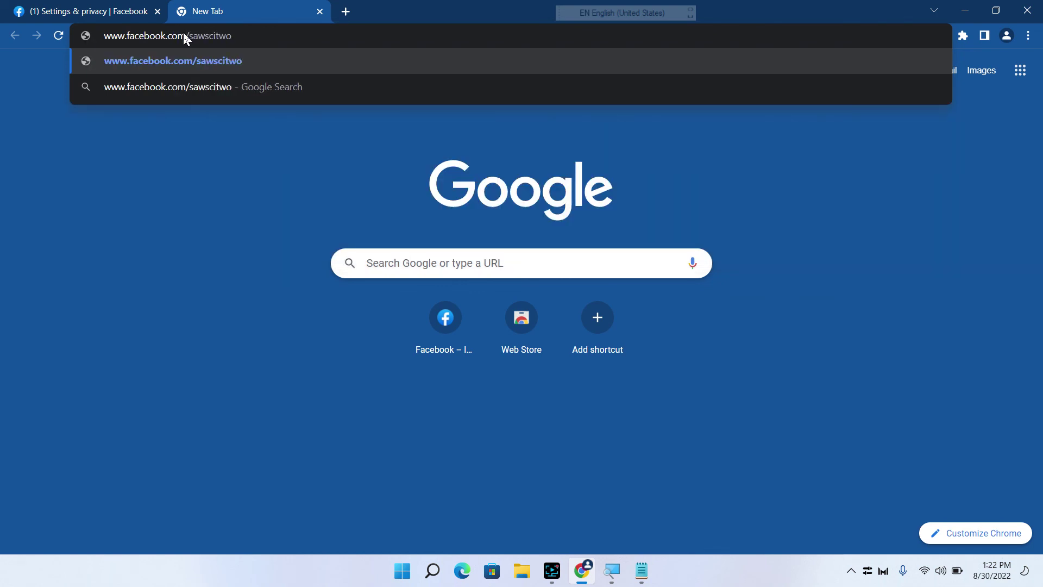
key("Return")
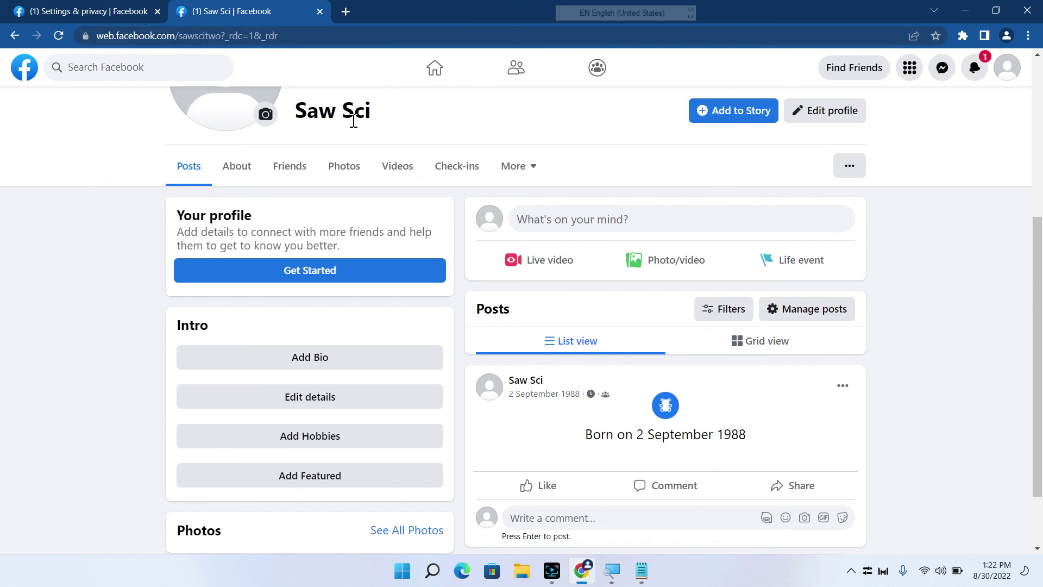
left_click(346, 12)
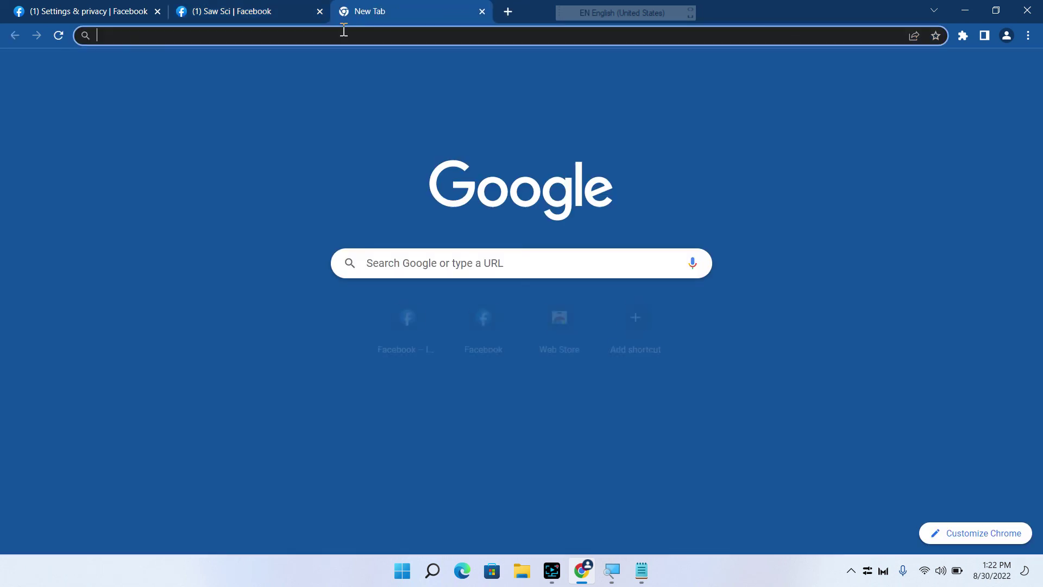
Run a Google search for 'saw sci', then return to the facebook.com/sawscitwo profile tab.
type("fc")
key("BackSpace")
key("BackSpace")
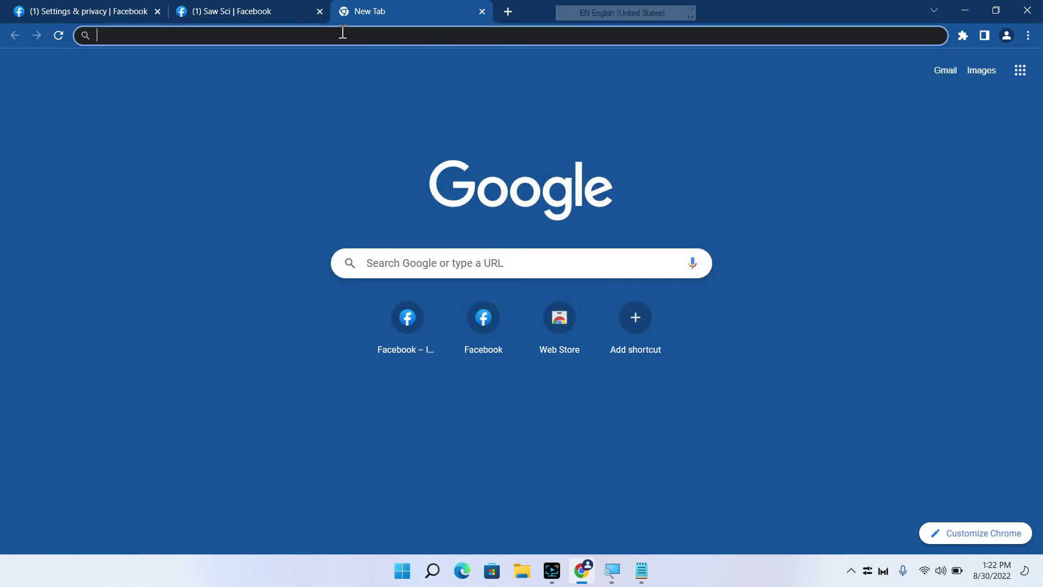
type("saw sci")
key("Return")
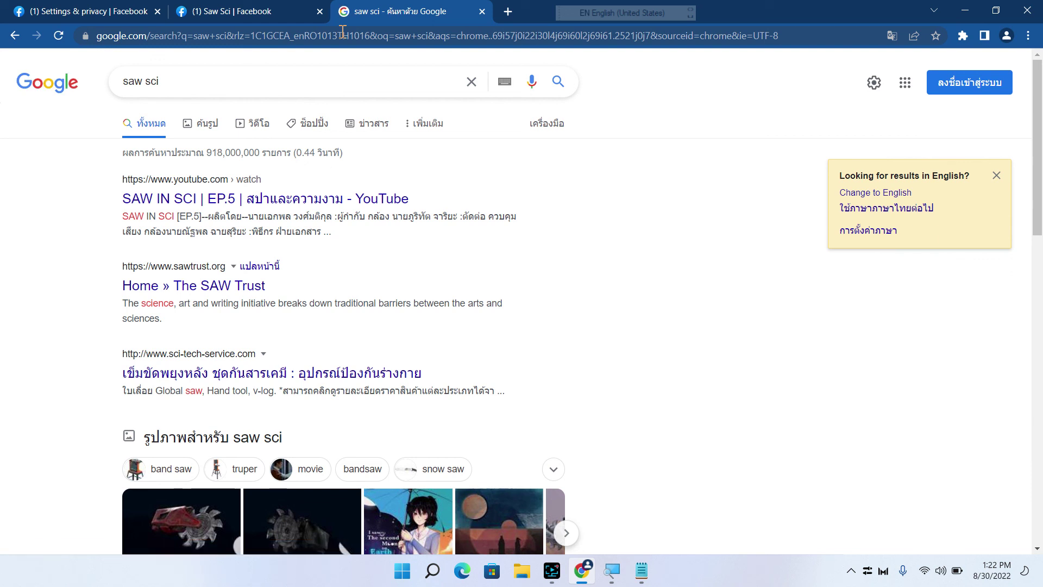
left_click(199, 8)
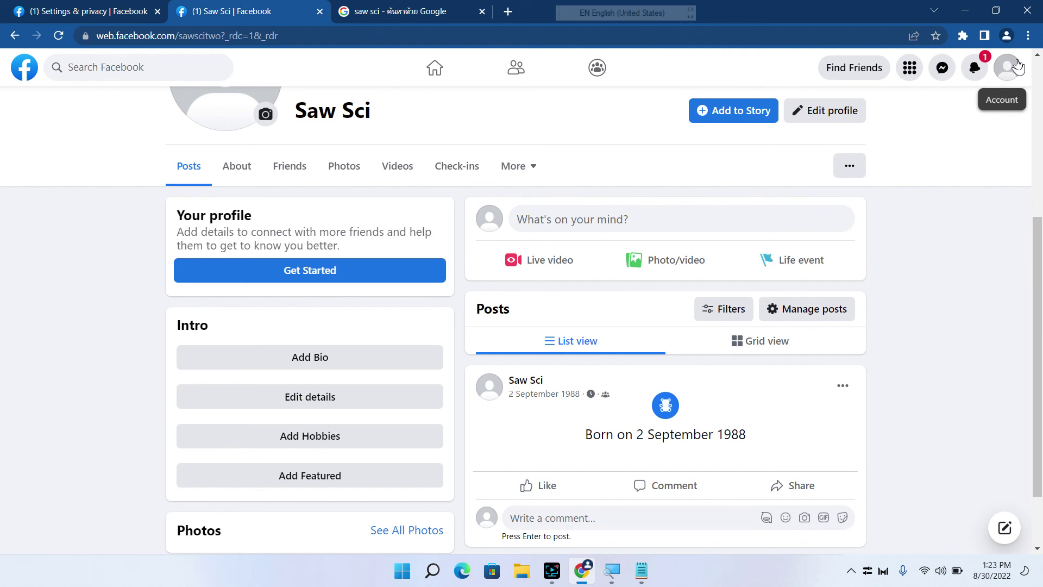
Confirm General Account Settings lists the username sawscitwo, then go to the News Feed.
left_click(1018, 66)
left_click(916, 198)
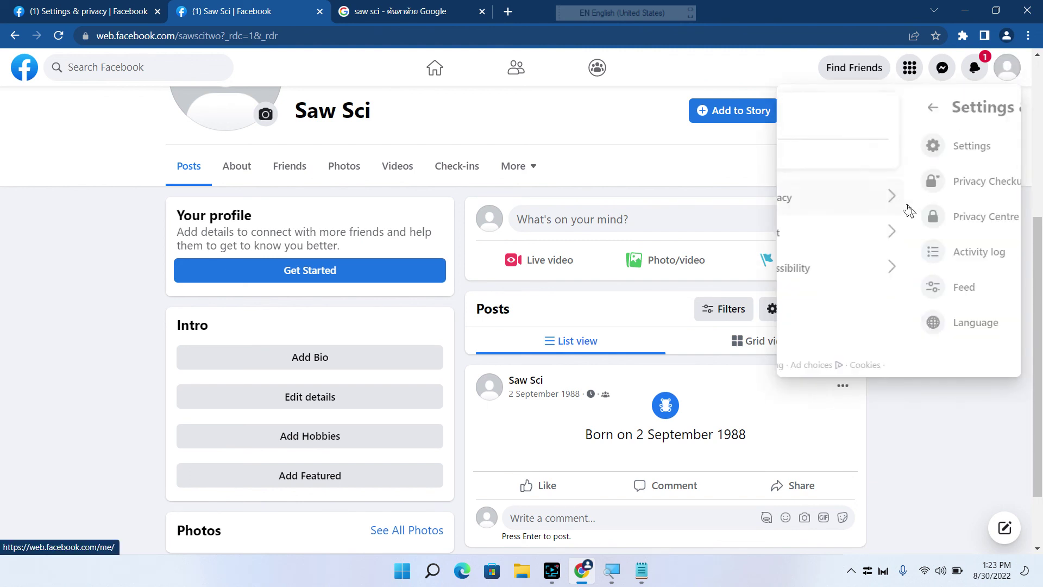
left_click(856, 144)
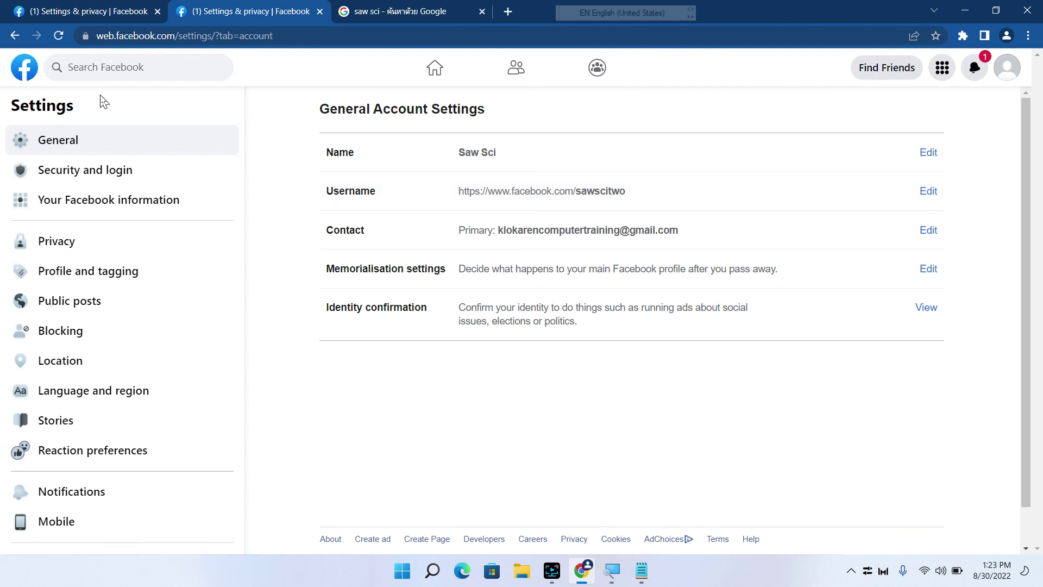
left_click(409, 82)
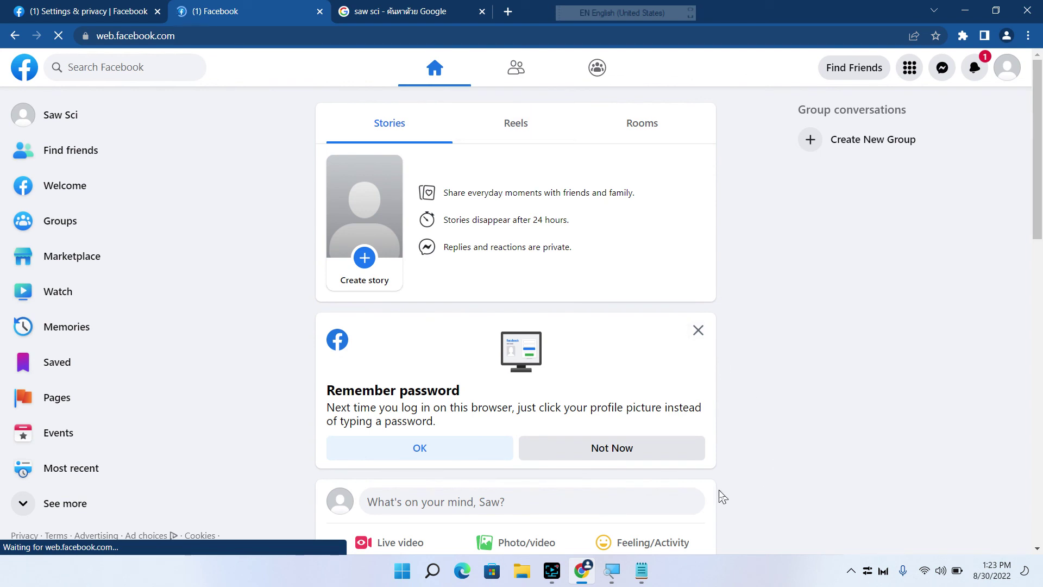
left_click(548, 571)
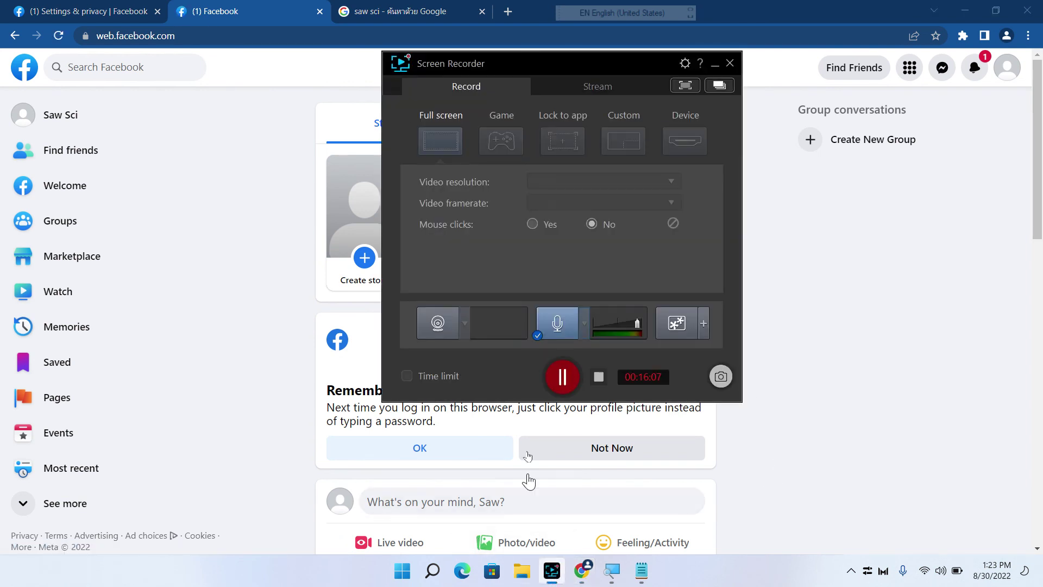